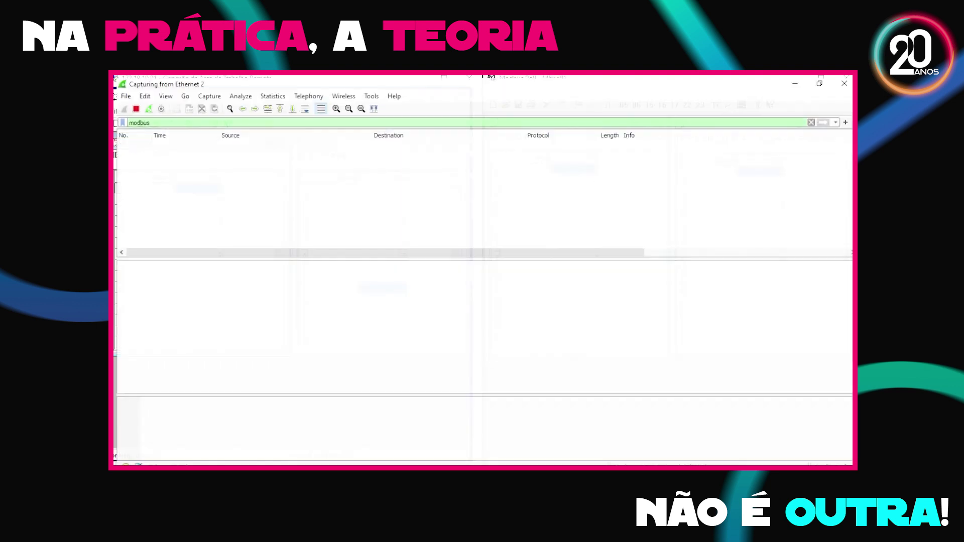
Minimize the capture filtered on modbus to get back to the Modbus Slave and Modbus Poll windows.
{"action": "left_click", "coordinate": [162, 119]}
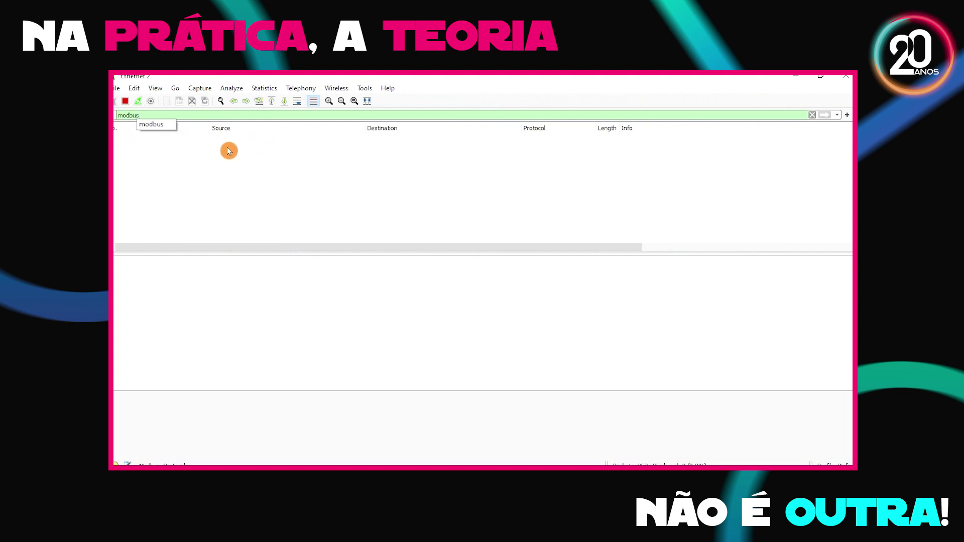
{"action": "left_click", "coordinate": [799, 79]}
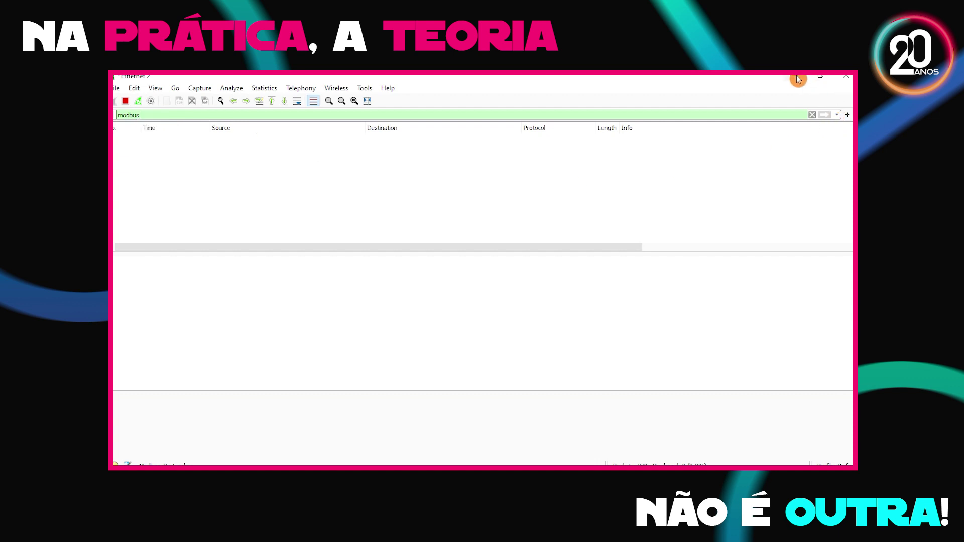
{"action": "left_click", "coordinate": [796, 78]}
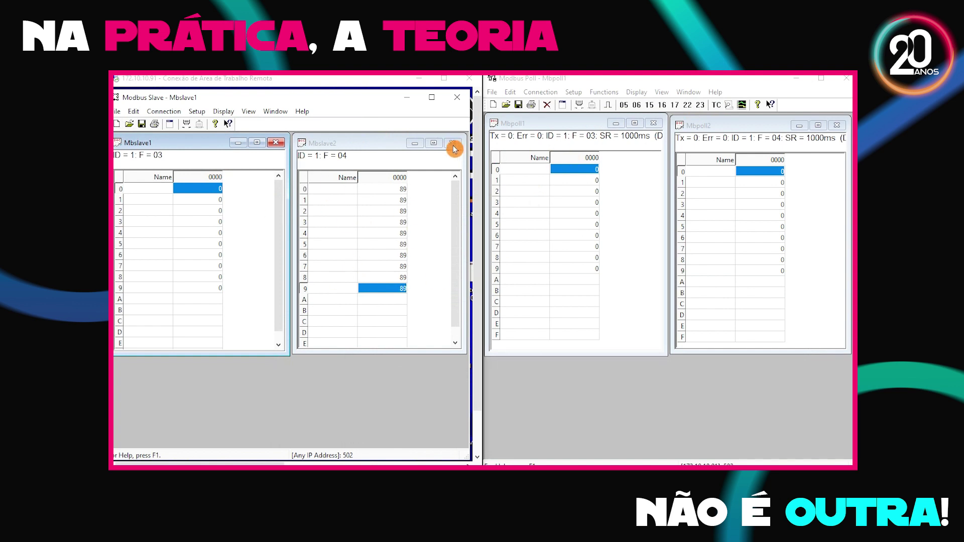
Poll the slave three times with single function 04 reads from Modbus Poll's Mbpoll2 window.
{"action": "left_click", "coordinate": [367, 143]}
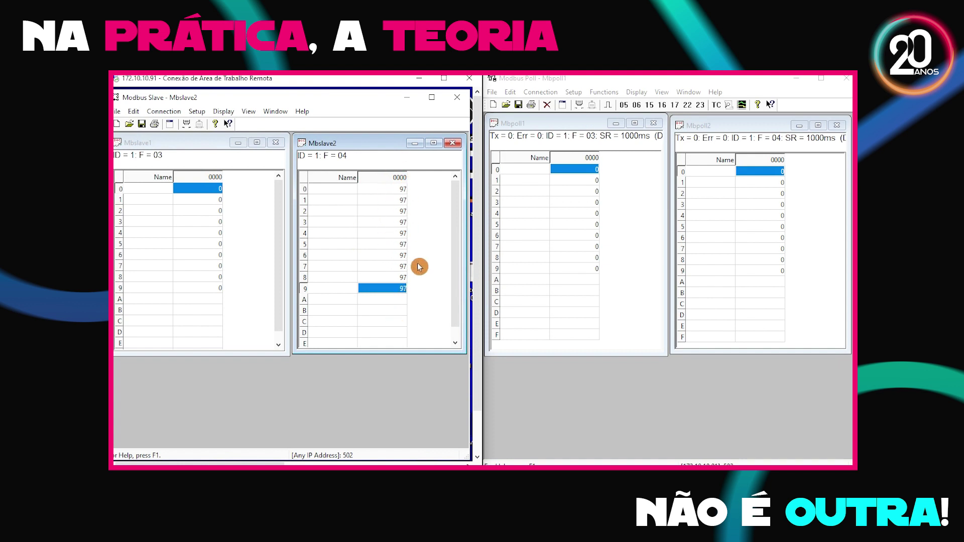
{"action": "left_click", "coordinate": [723, 126]}
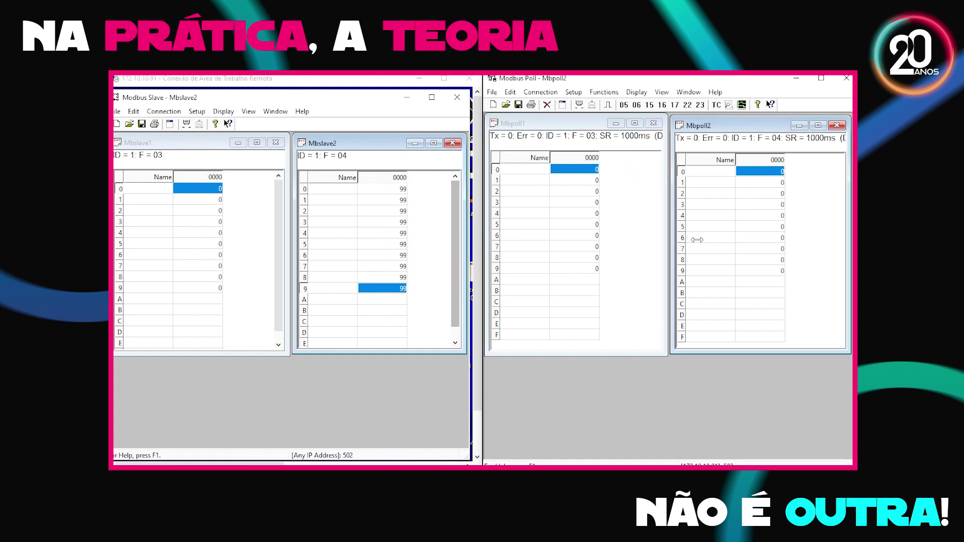
{"action": "left_click", "coordinate": [751, 146]}
{"action": "left_click", "coordinate": [609, 109]}
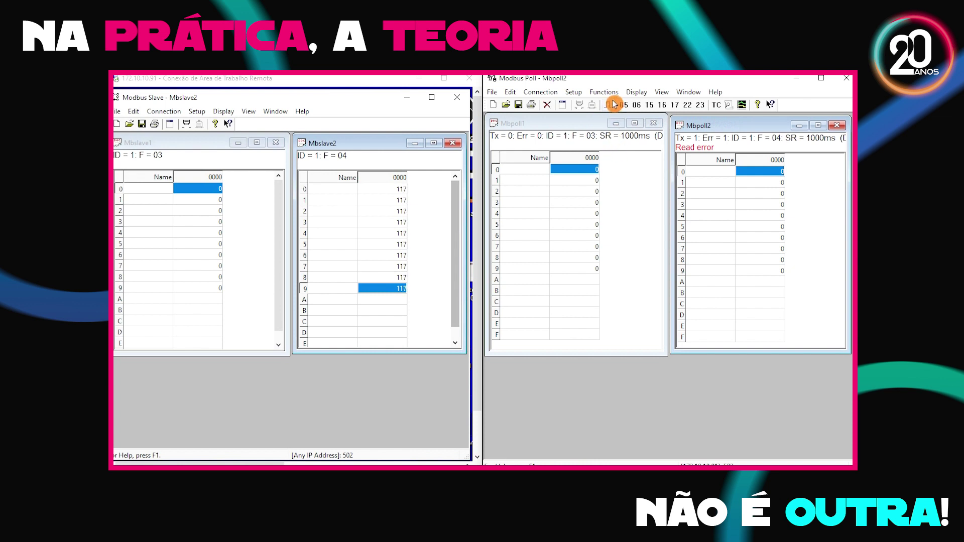
{"action": "left_click", "coordinate": [609, 110]}
{"action": "left_click", "coordinate": [609, 110]}
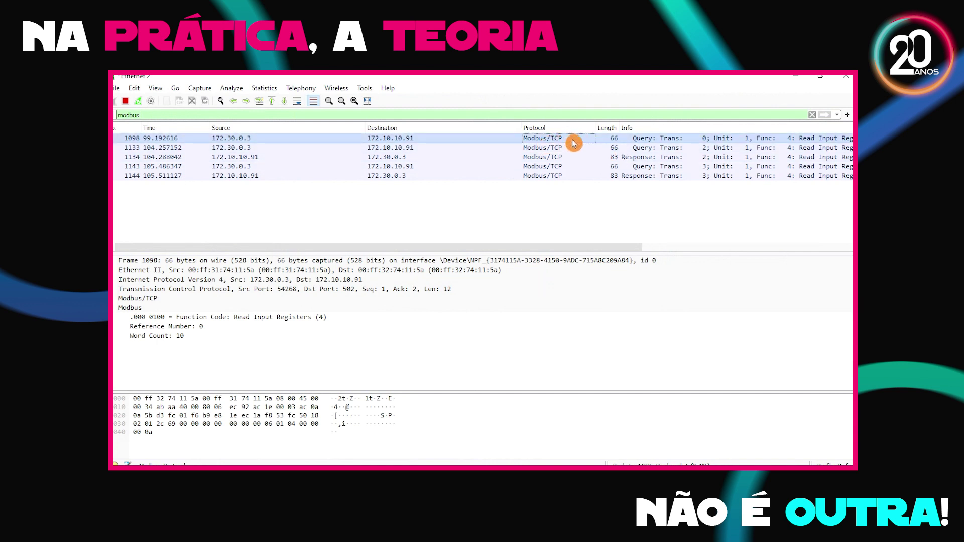
Collapse the Modbus layer and expand Modbus/TCP, and look through the captured packets from frame 1133 to frame 1144.
{"action": "left_click", "coordinate": [116, 308]}
{"action": "left_click", "coordinate": [116, 298]}
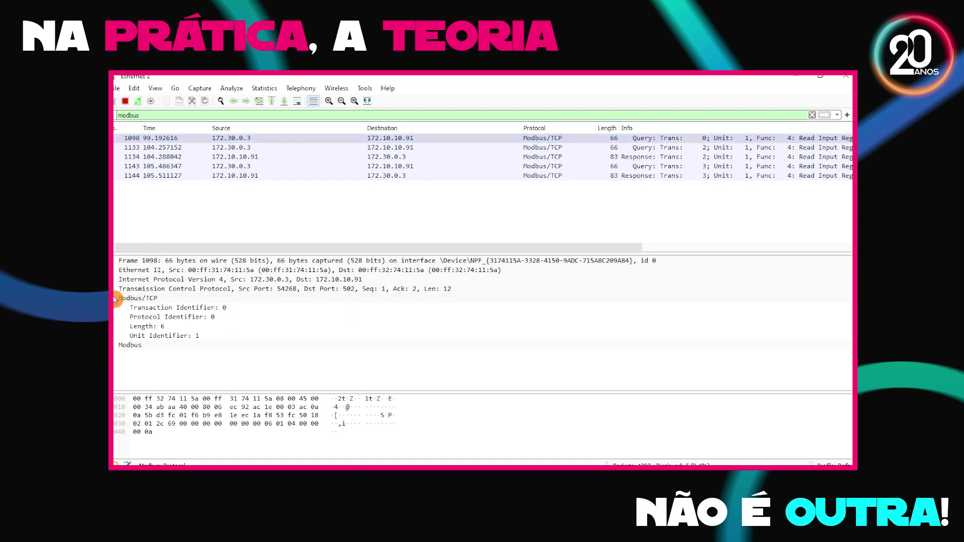
{"action": "left_click", "coordinate": [563, 149]}
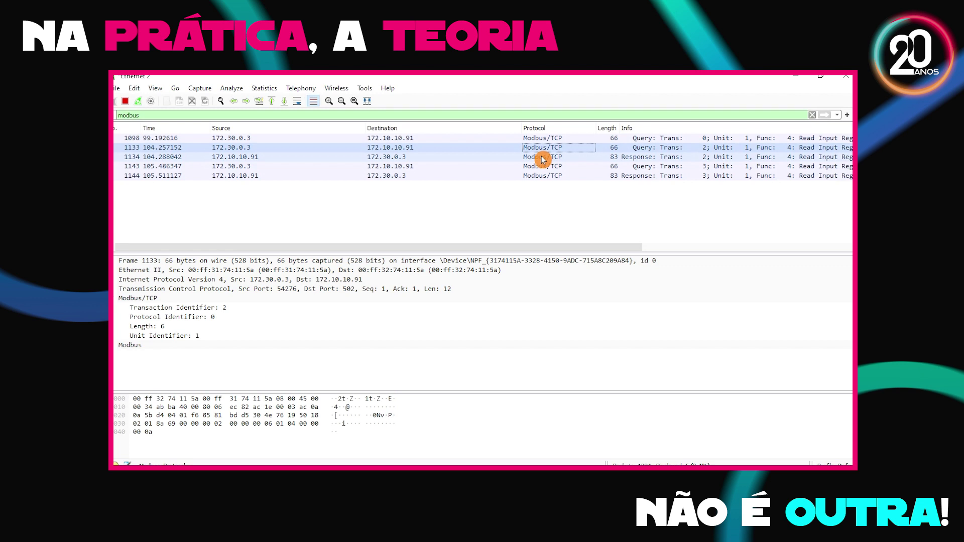
{"action": "left_click", "coordinate": [542, 158]}
{"action": "left_click", "coordinate": [545, 167]}
{"action": "left_click", "coordinate": [544, 176]}
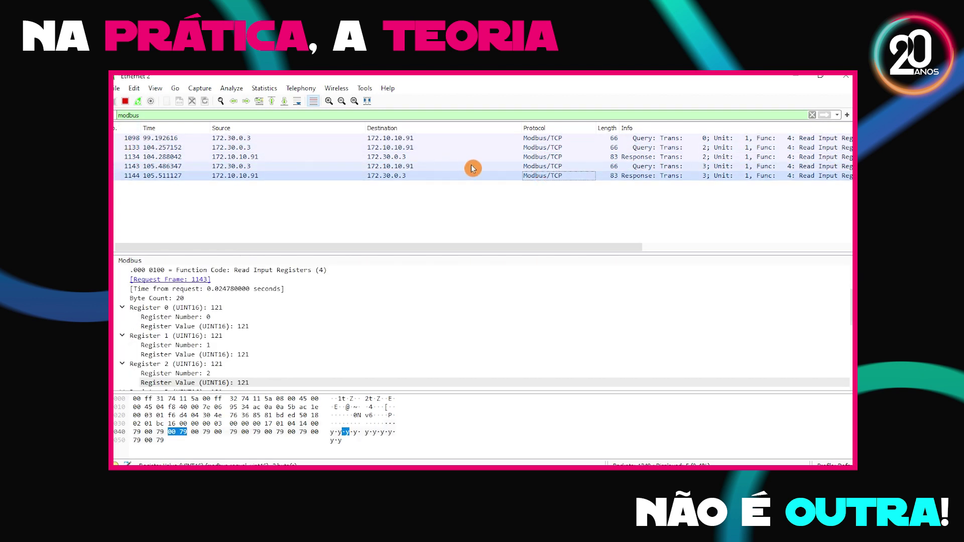
Compare query frame 1143 with response frame 1144, collapsing the response's Modbus and Modbus/TCP layers.
{"action": "left_click", "coordinate": [115, 261]}
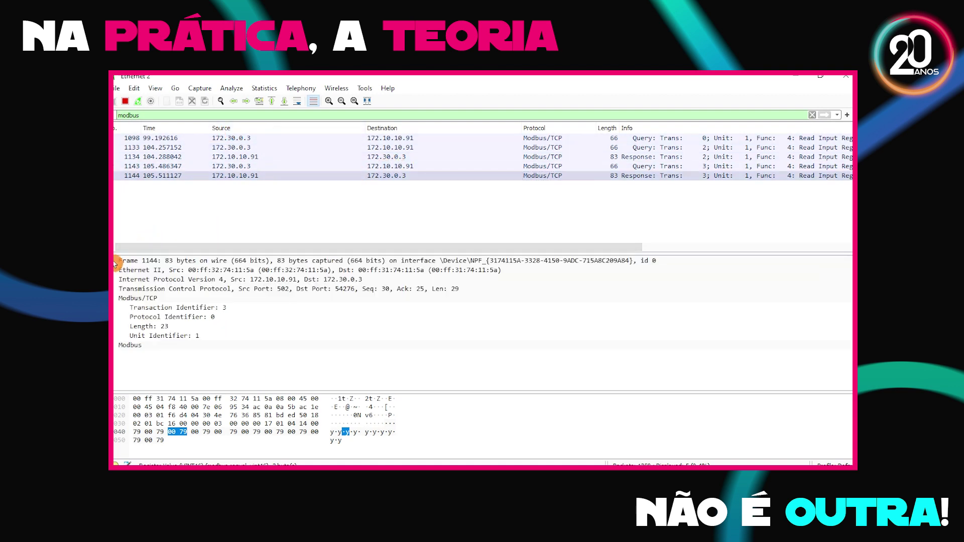
{"action": "left_click", "coordinate": [191, 166]}
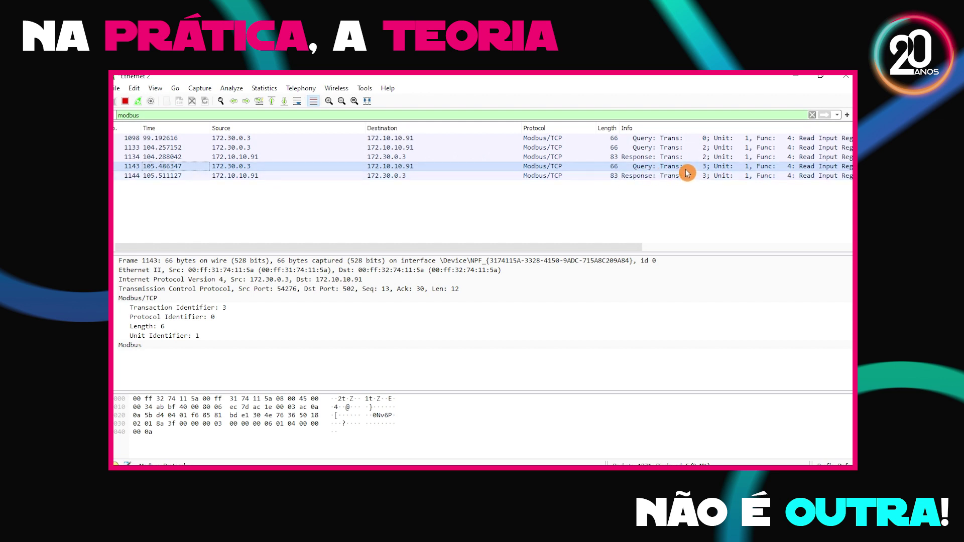
{"action": "left_click", "coordinate": [631, 167]}
{"action": "left_click", "coordinate": [626, 177]}
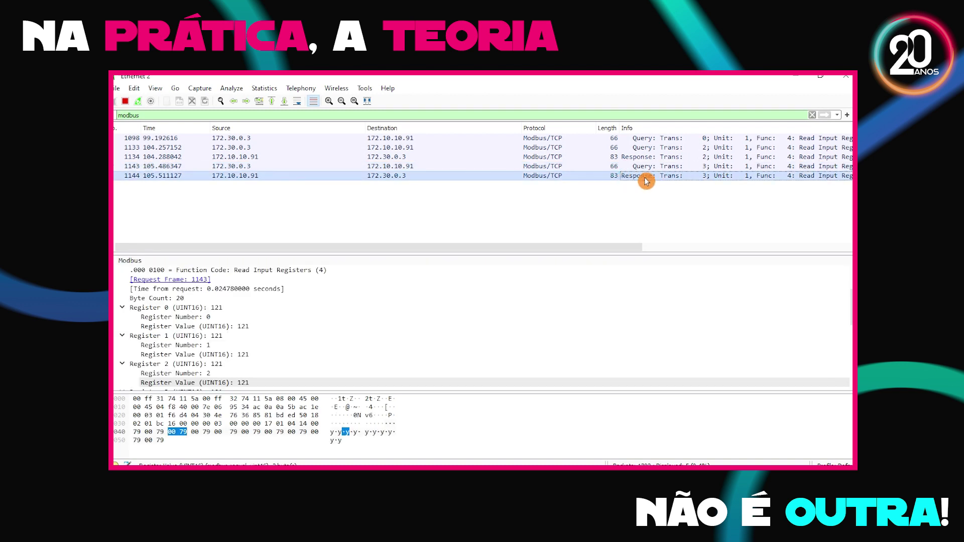
{"action": "double_click", "coordinate": [123, 260]}
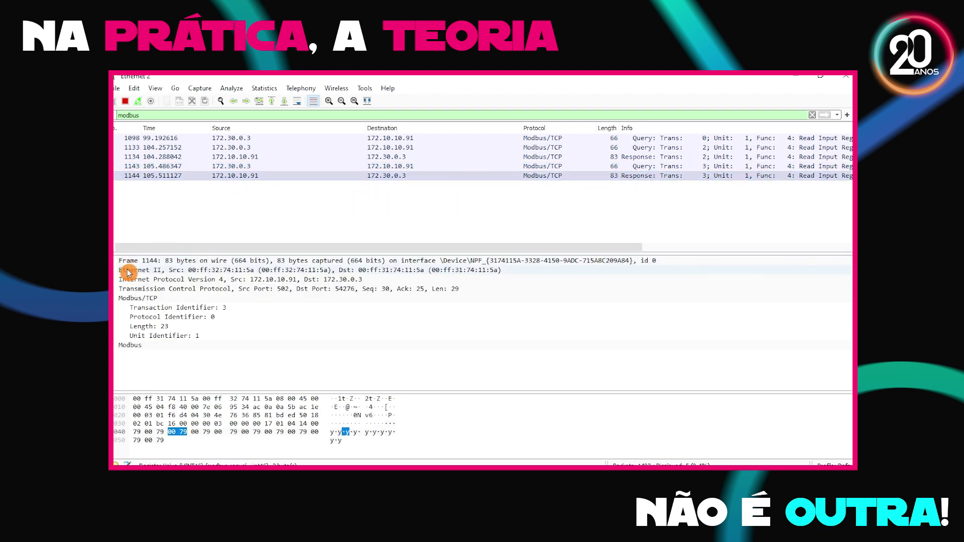
{"action": "left_click", "coordinate": [115, 299]}
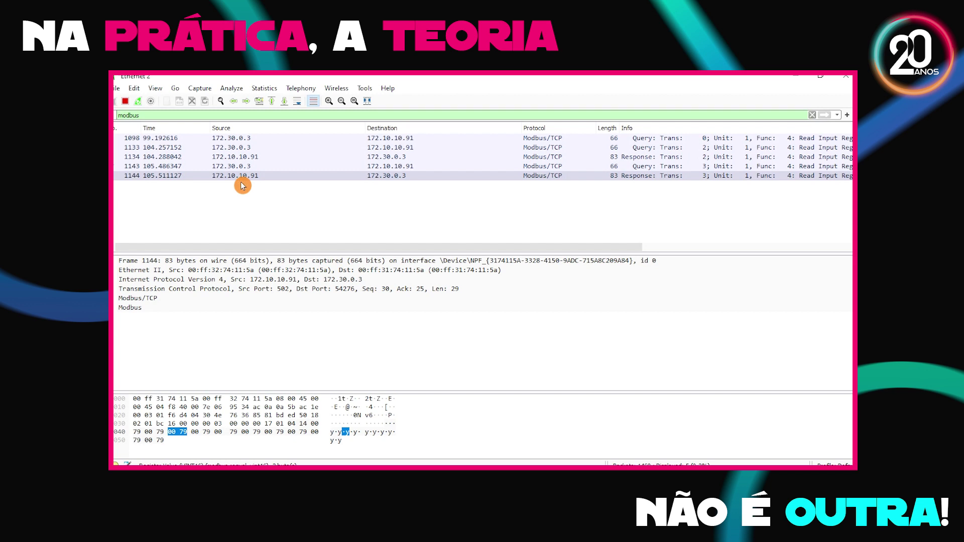
Select query frame 1143, enlarge its hex dump, and highlight the bytes of its Ethernet II and Internet Protocol layers.
{"action": "left_click", "coordinate": [245, 168]}
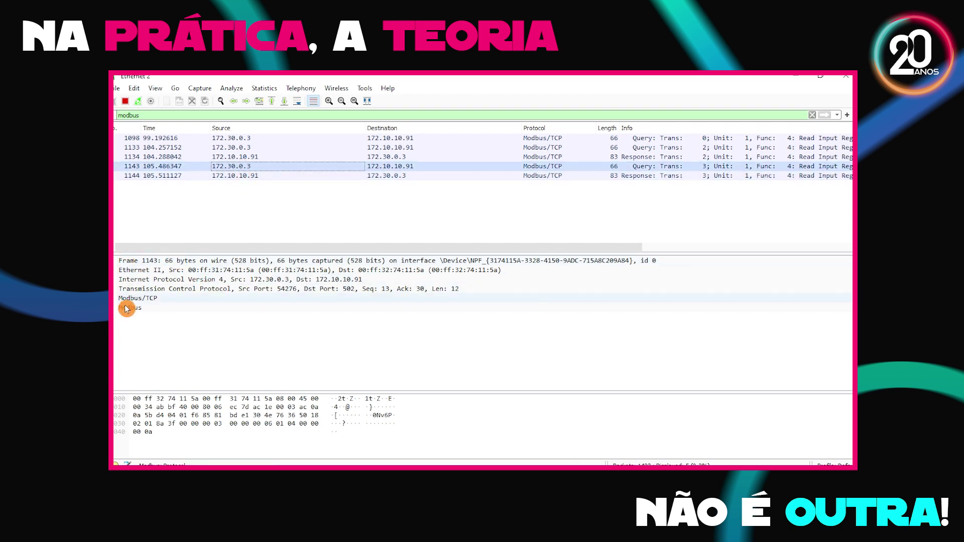
{"action": "left_click", "coordinate": [195, 398]}
{"action": "left_click_drag", "start_coordinate": [195, 391], "coordinate": [198, 340]}
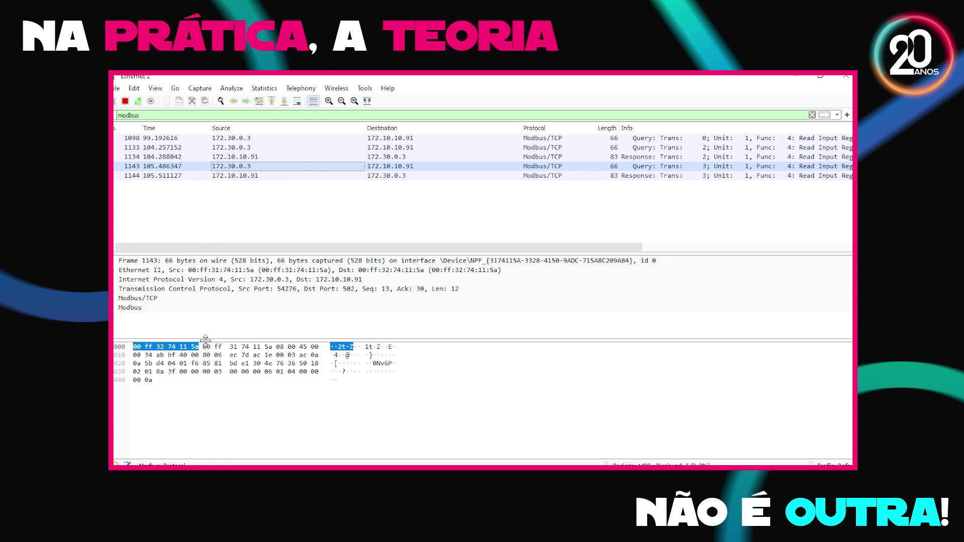
{"action": "left_click", "coordinate": [132, 262]}
{"action": "left_click", "coordinate": [182, 270]}
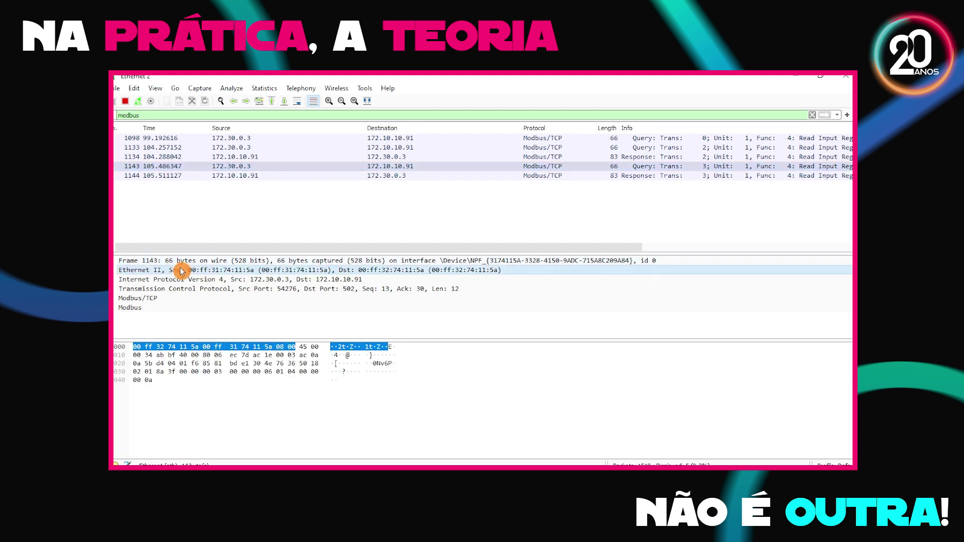
{"action": "left_click", "coordinate": [183, 279]}
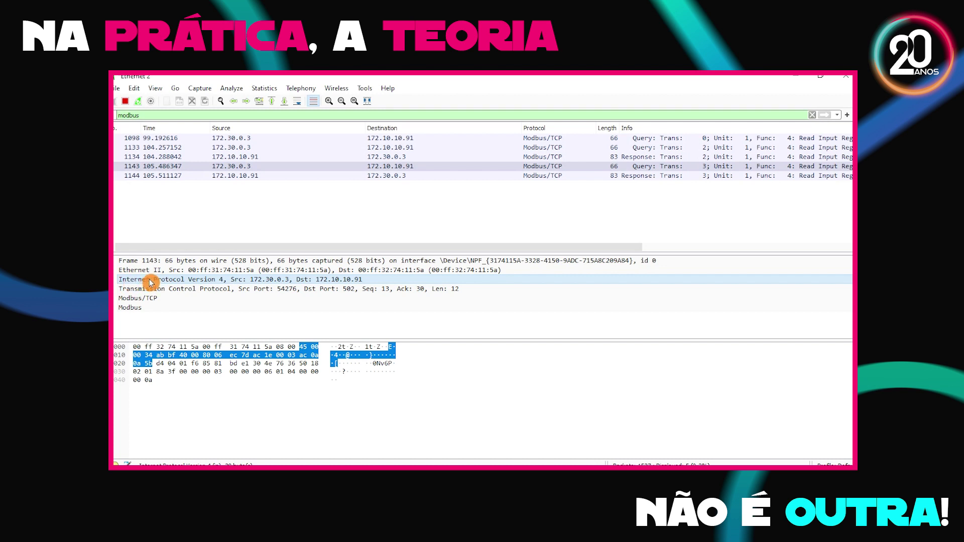
Expand the Internet Protocol Version 4 layer, inspect the source and destination addresses, and collapse it again.
{"action": "left_click", "coordinate": [115, 280]}
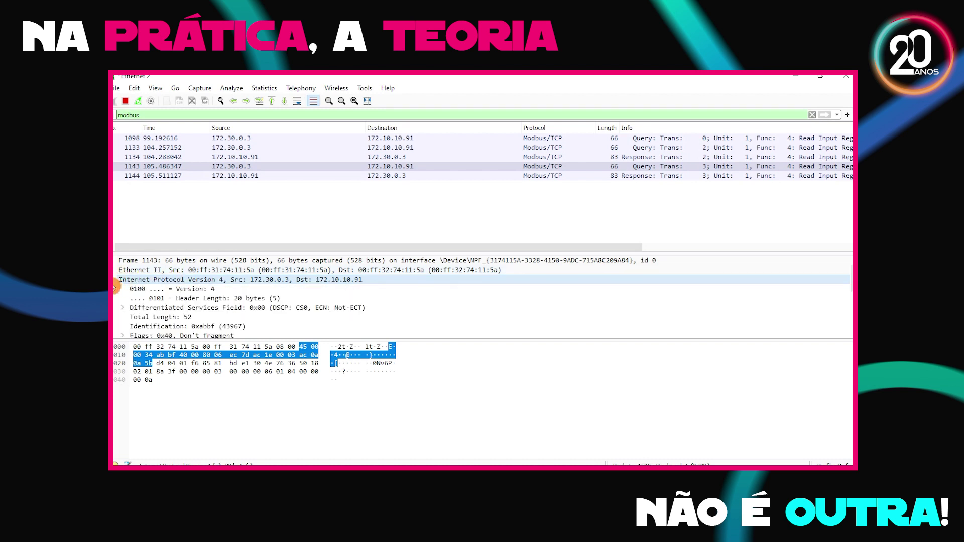
{"action": "scroll", "coordinate": [258, 296], "scroll_direction": "down", "scroll_amount": 1}
{"action": "scroll", "coordinate": [258, 295], "scroll_direction": "down", "scroll_amount": 2}
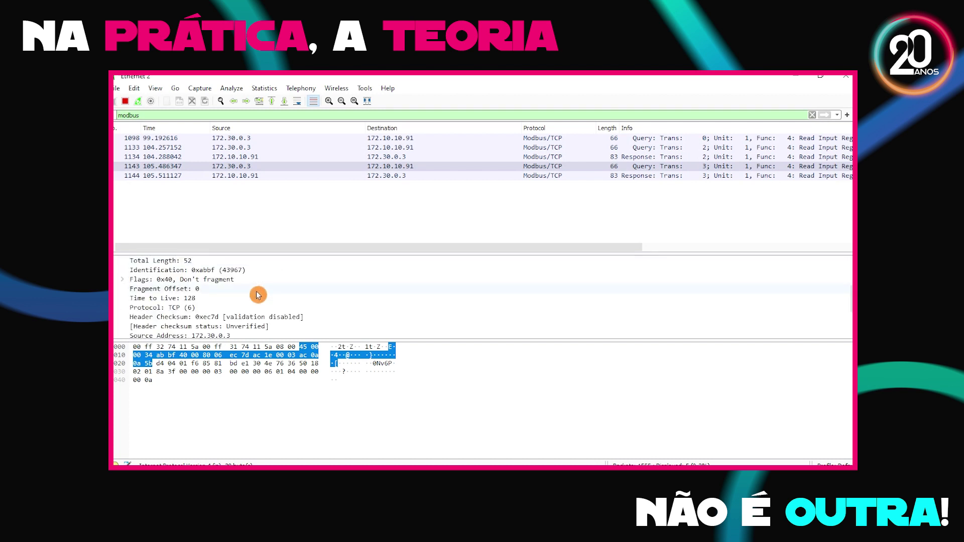
{"action": "left_click", "coordinate": [204, 309]}
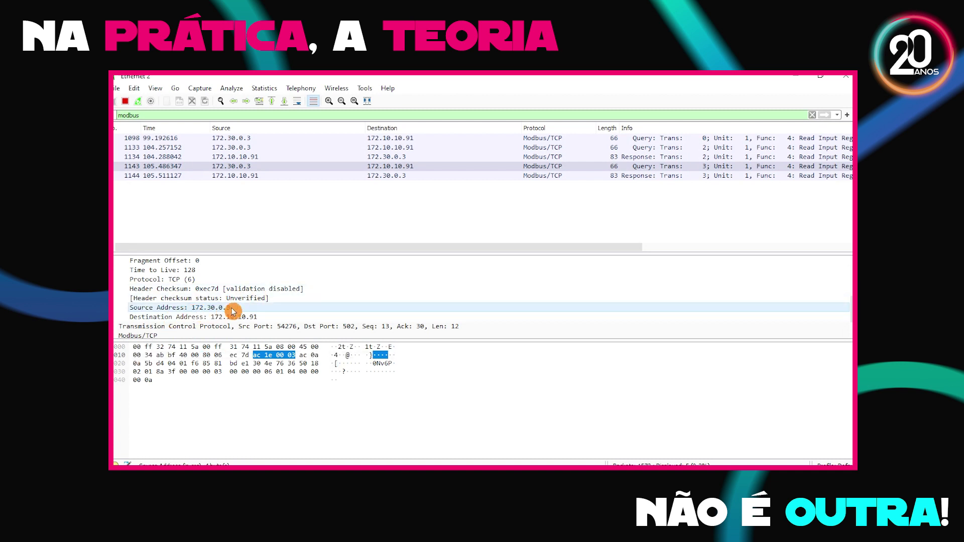
{"action": "left_click", "coordinate": [271, 316]}
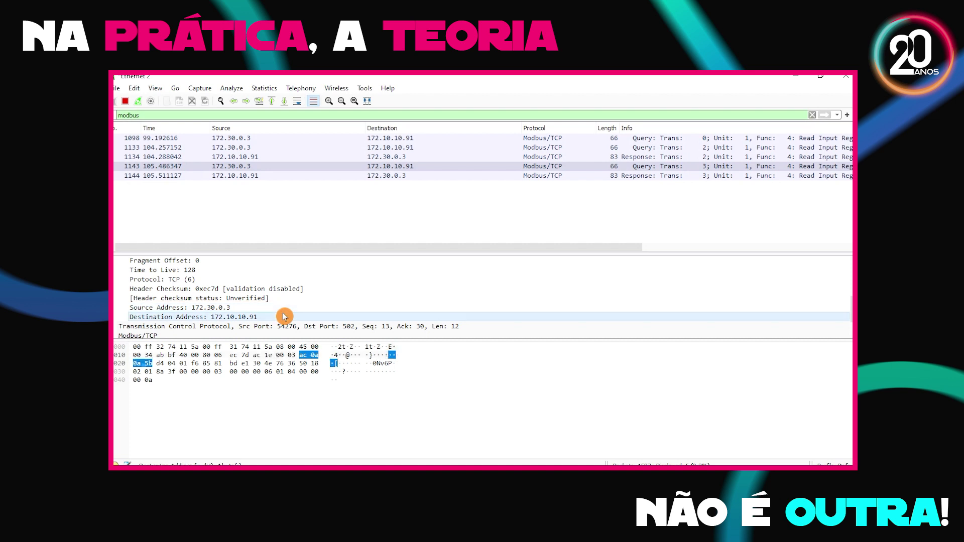
{"action": "scroll", "coordinate": [145, 299], "scroll_direction": "up", "scroll_amount": 2}
{"action": "scroll", "coordinate": [134, 298], "scroll_direction": "up", "scroll_amount": 1}
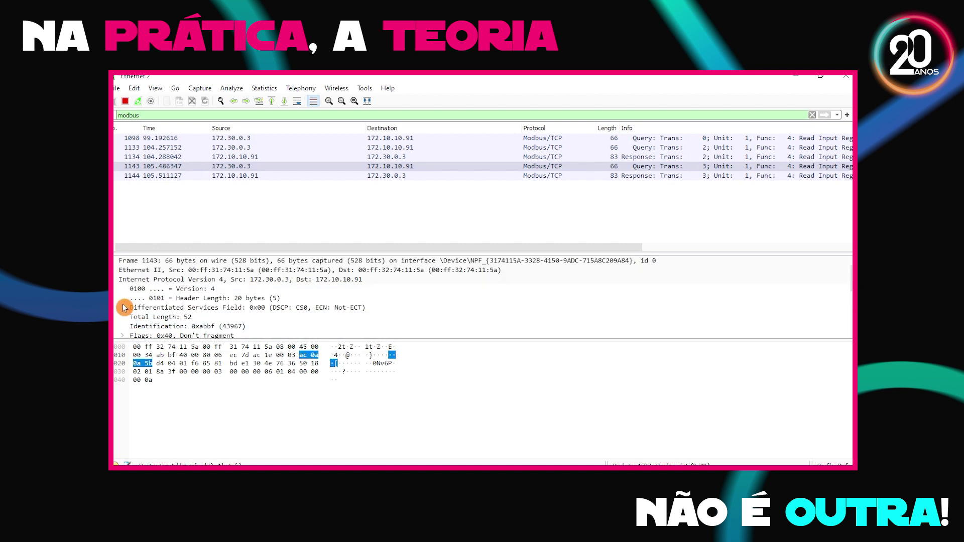
{"action": "left_click", "coordinate": [118, 279]}
Enlarge the packet details area, inspect the destination port in the Transmission Control Protocol layer, and collapse that layer.
{"action": "left_click_drag", "start_coordinate": [245, 339], "coordinate": [245, 374]}
{"action": "left_click", "coordinate": [115, 290]}
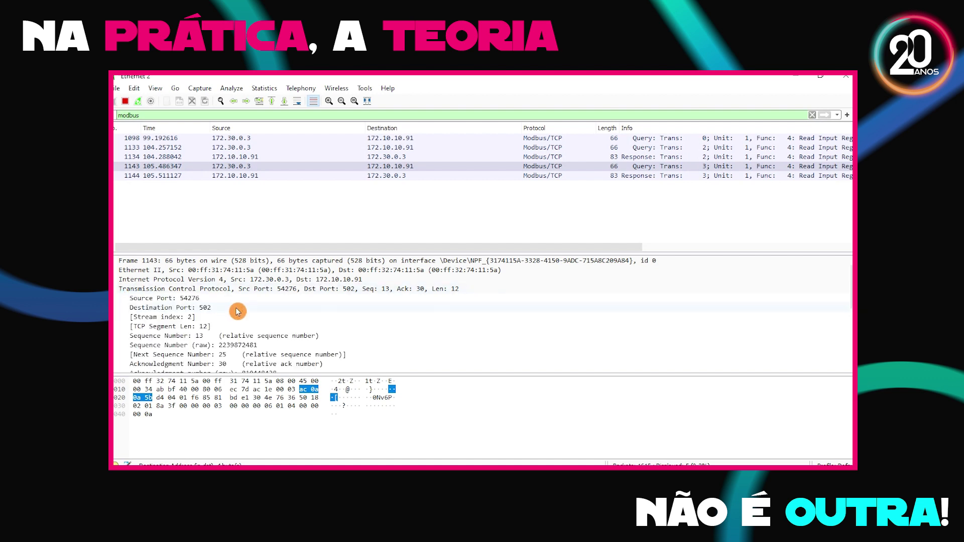
{"action": "left_click", "coordinate": [231, 309]}
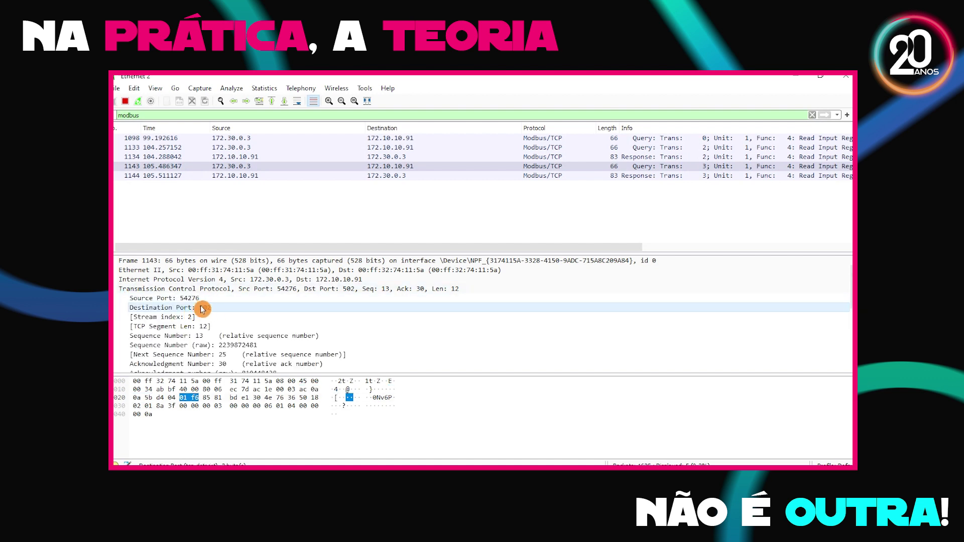
{"action": "scroll", "coordinate": [302, 327], "scroll_direction": "down", "scroll_amount": 1}
{"action": "scroll", "coordinate": [275, 333], "scroll_direction": "down", "scroll_amount": 2}
{"action": "scroll", "coordinate": [247, 339], "scroll_direction": "up", "scroll_amount": 3}
{"action": "left_click", "coordinate": [115, 289]}
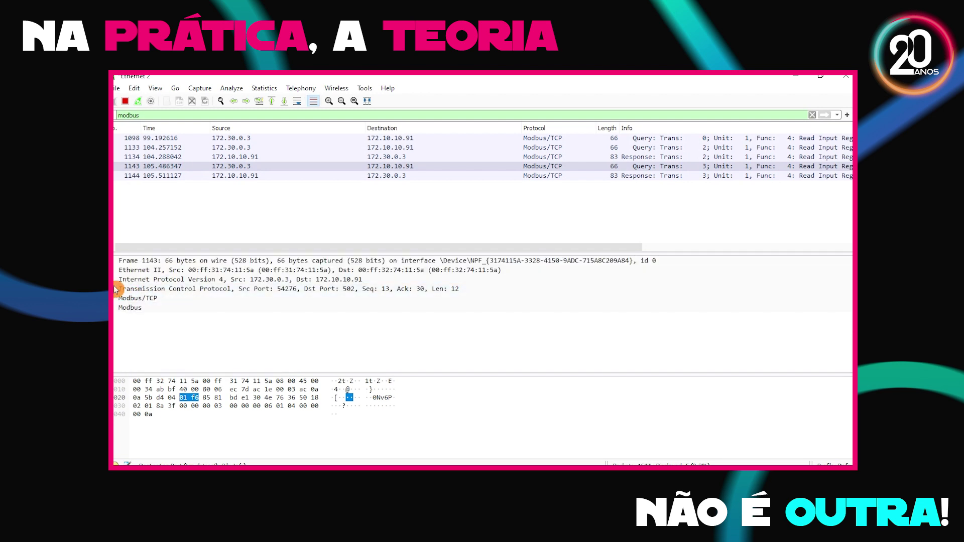
Expand the Modbus/TCP layer of frame 1143 and look for its transaction identifier in the hex dump.
{"action": "left_click", "coordinate": [115, 299]}
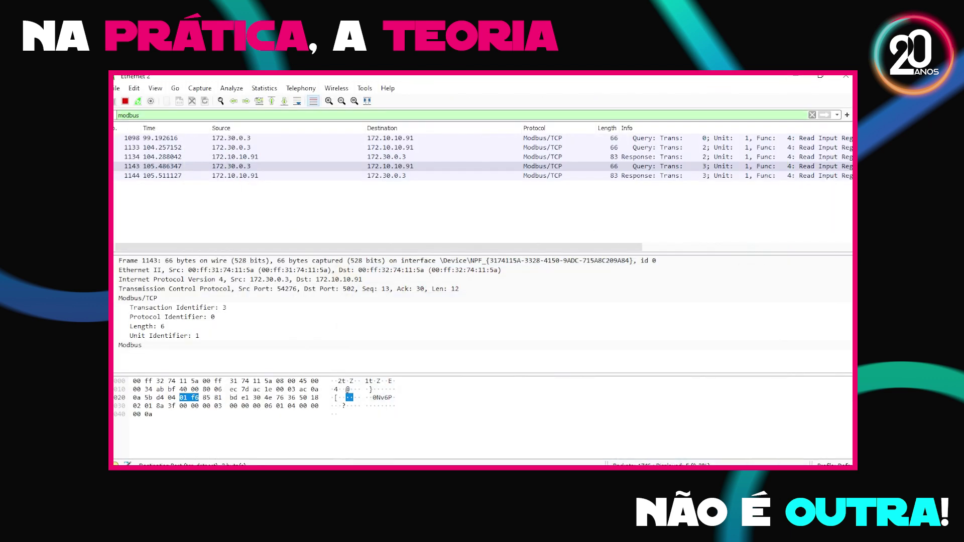
{"action": "left_click", "coordinate": [155, 323]}
{"action": "left_click", "coordinate": [267, 307]}
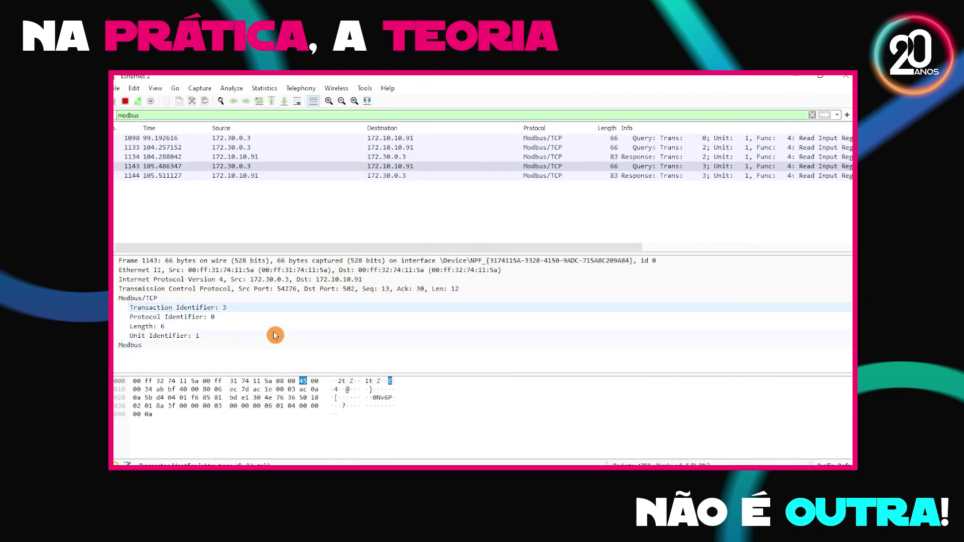
{"action": "left_click", "coordinate": [226, 400]}
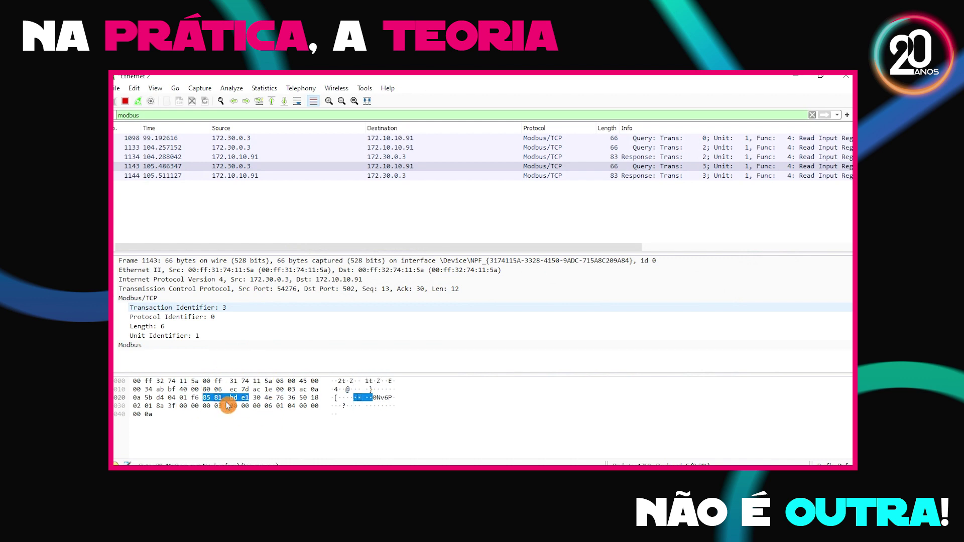
{"action": "left_click", "coordinate": [182, 395]}
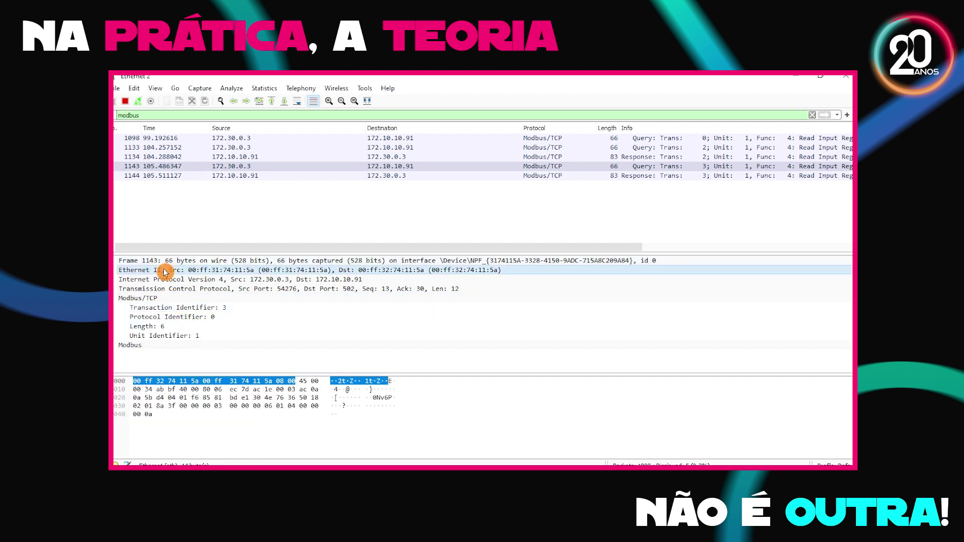
Highlight the bytes of frame 1143's Modbus/TCP header and of its transaction, protocol, length and unit identifier fields.
{"action": "left_click", "coordinate": [166, 300]}
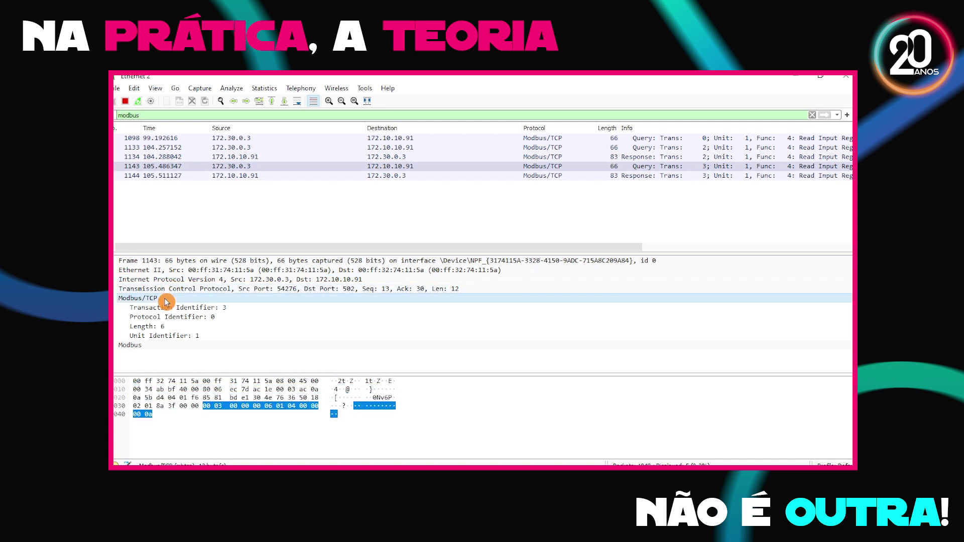
{"action": "left_click", "coordinate": [208, 307]}
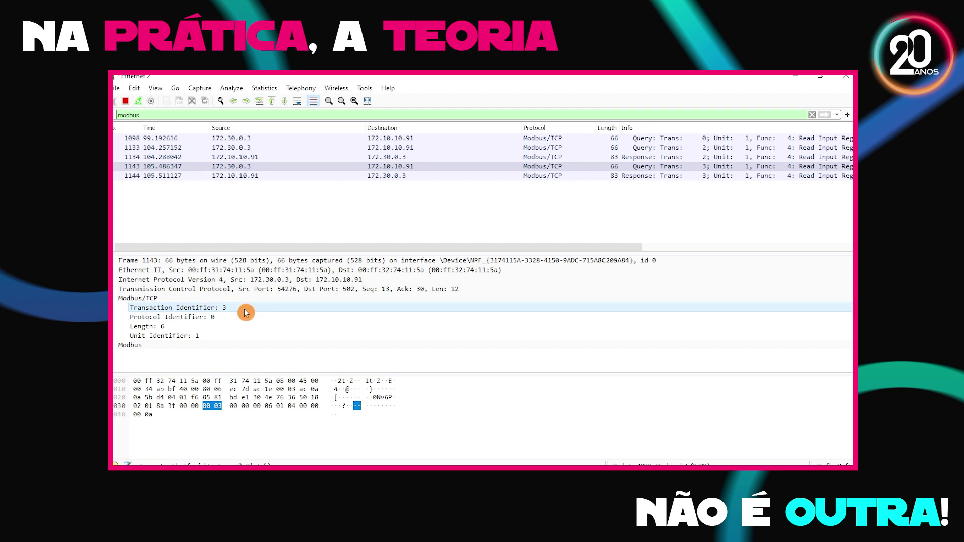
{"action": "left_click", "coordinate": [224, 318]}
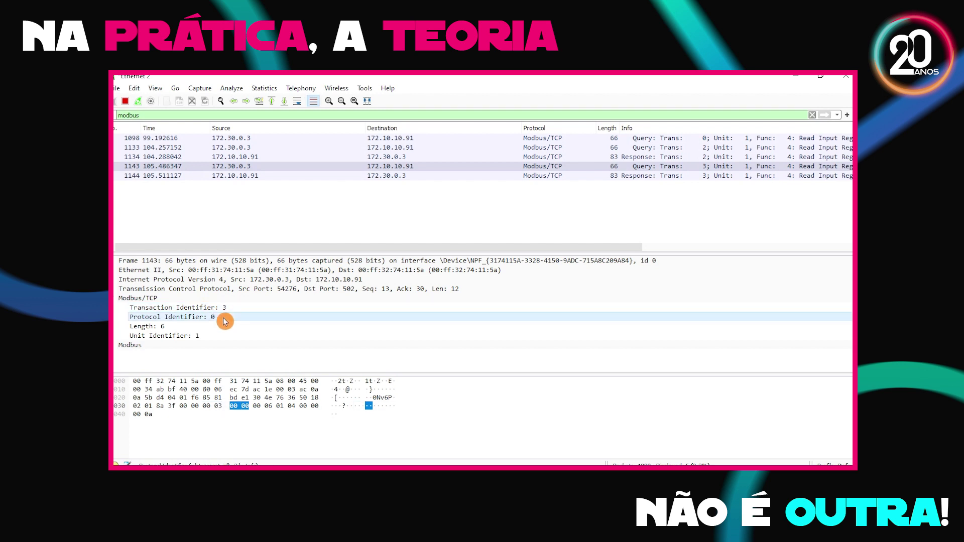
{"action": "left_click", "coordinate": [177, 328]}
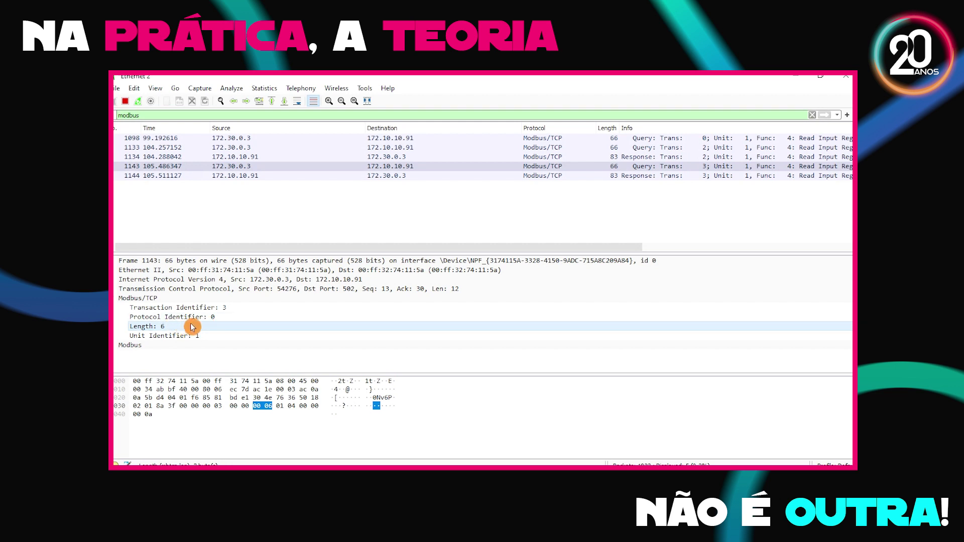
{"action": "left_click", "coordinate": [214, 340]}
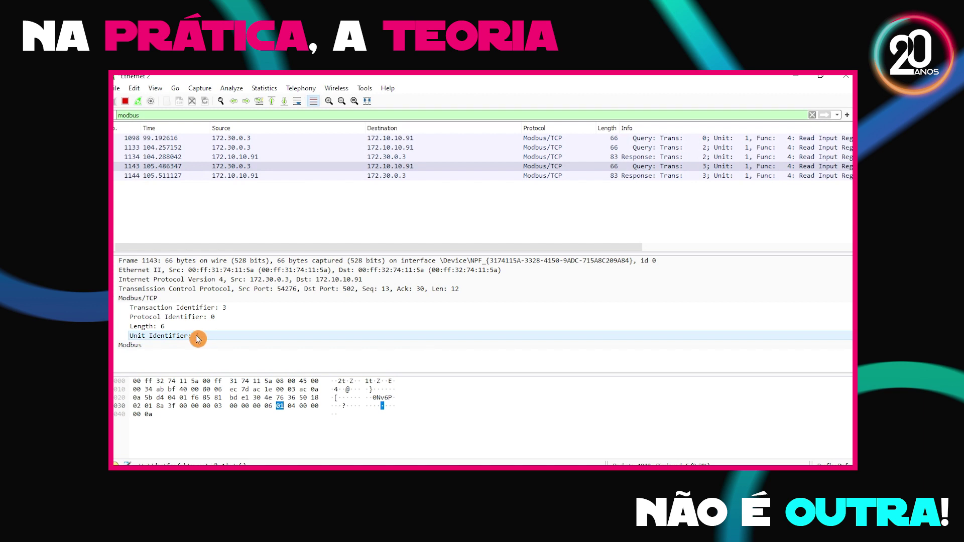
Expand the Modbus layer of frame 1143, inspect its function code, reference number and word count bytes, and collapse the Modbus/TCP layer.
{"action": "left_click", "coordinate": [117, 346]}
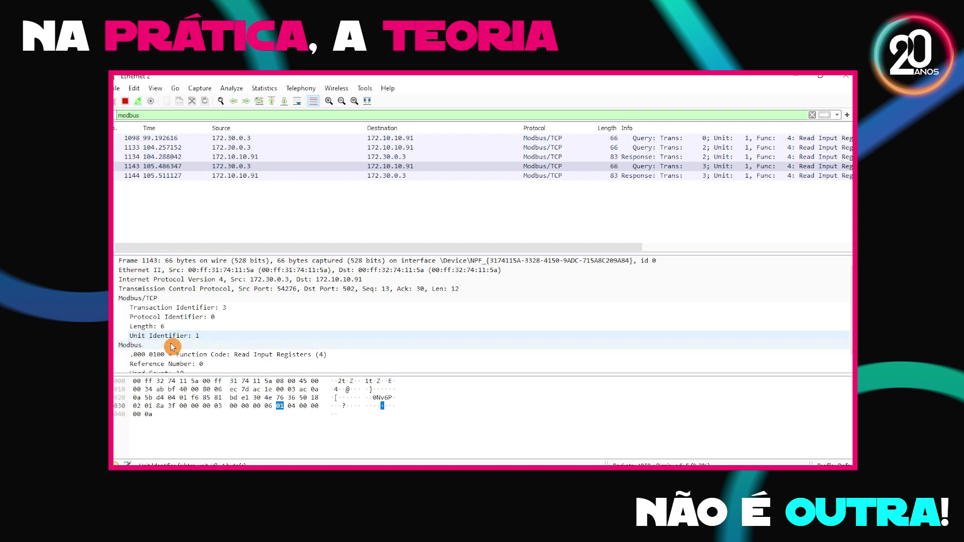
{"action": "left_click", "coordinate": [233, 355]}
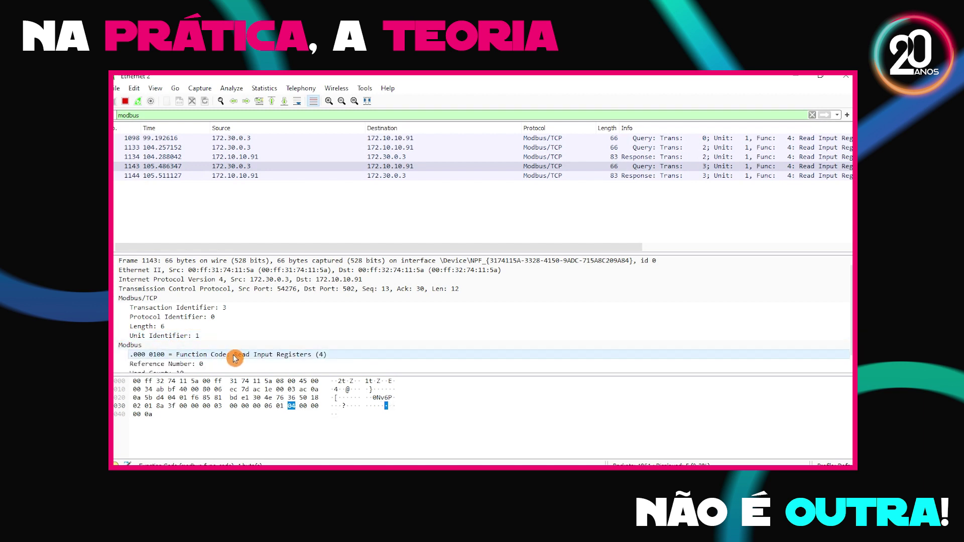
{"action": "scroll", "coordinate": [234, 358], "scroll_direction": "down", "scroll_amount": 1}
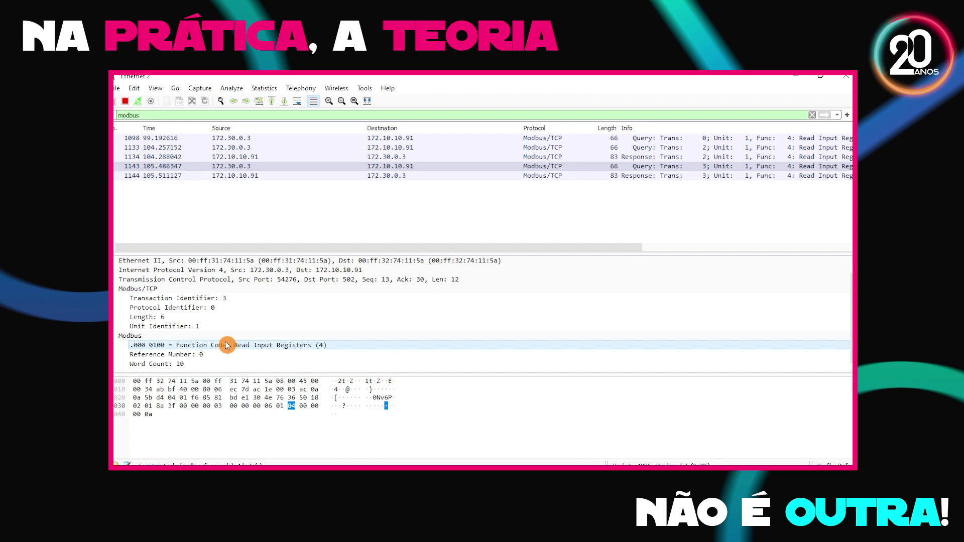
{"action": "left_click", "coordinate": [199, 356]}
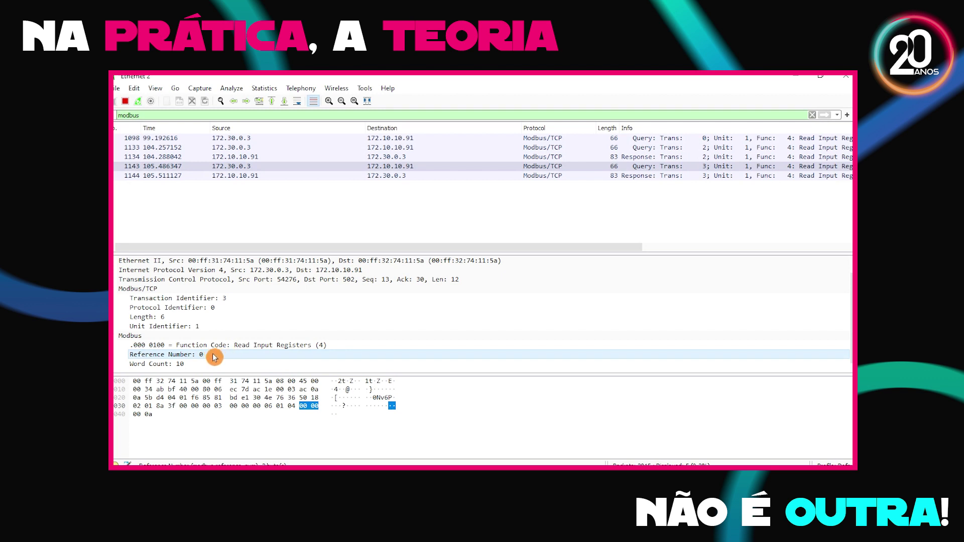
{"action": "left_click", "coordinate": [190, 365]}
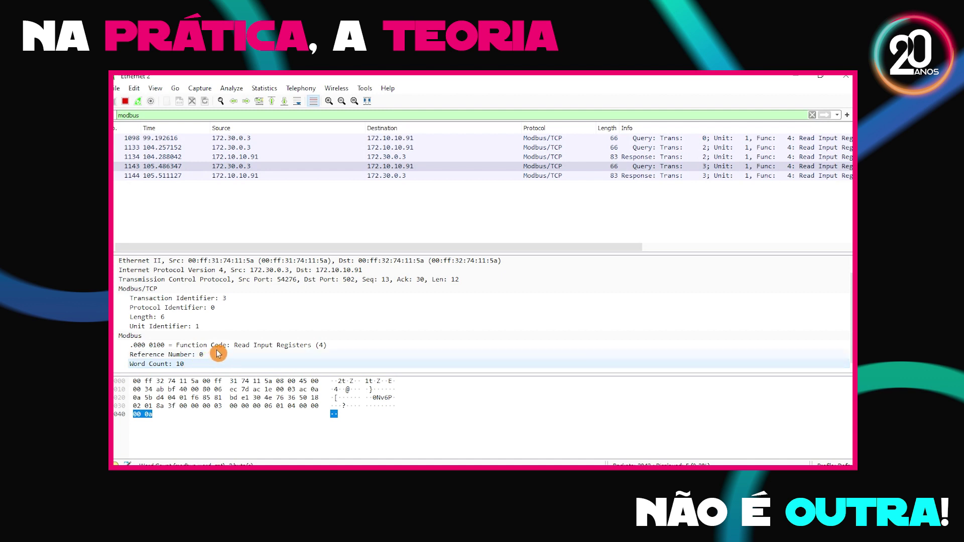
{"action": "left_click", "coordinate": [256, 346]}
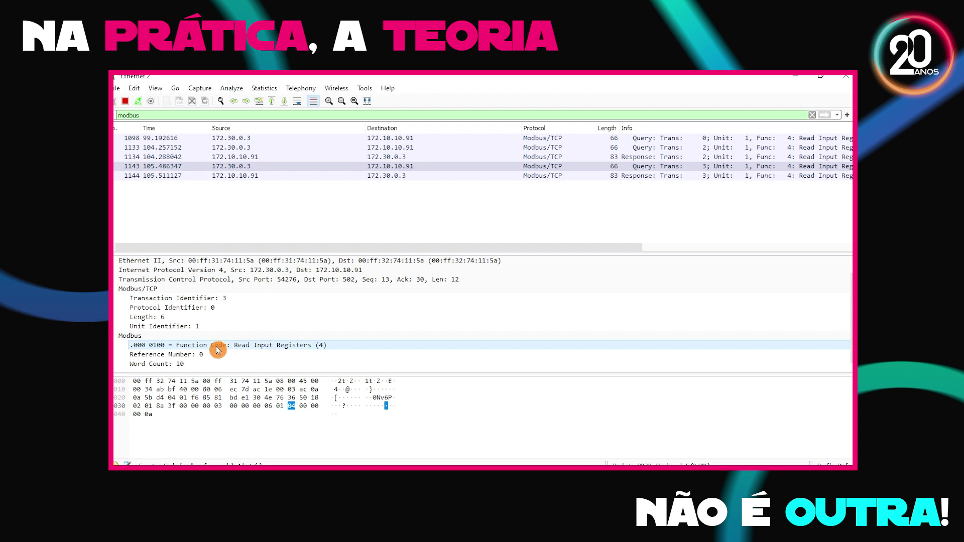
{"action": "left_click", "coordinate": [187, 355]}
{"action": "left_click", "coordinate": [196, 363]}
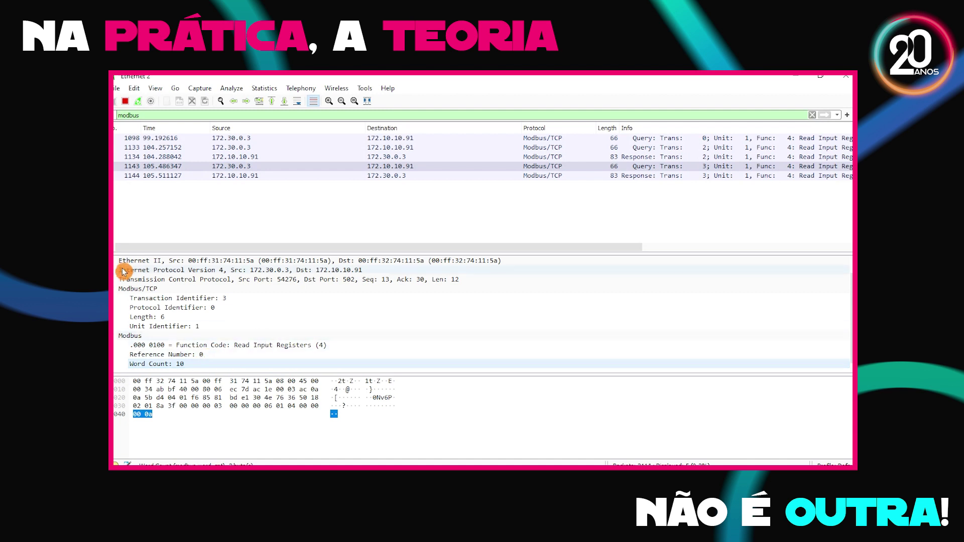
{"action": "left_click", "coordinate": [117, 290]}
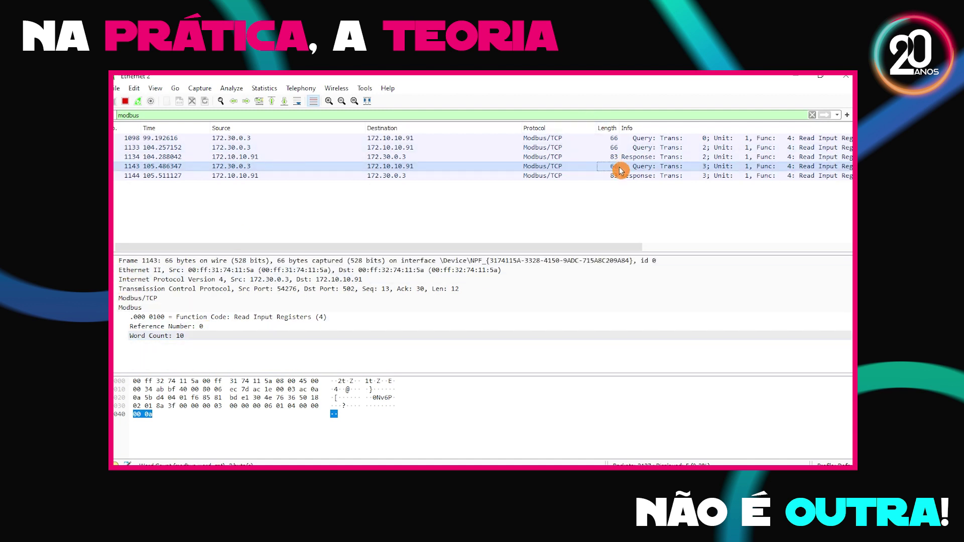
Select response frame 1144, collapse its Modbus layer, and highlight the bytes of its Ethernet II, Internet Protocol and Transmission Control Protocol layers.
{"action": "left_click", "coordinate": [236, 177]}
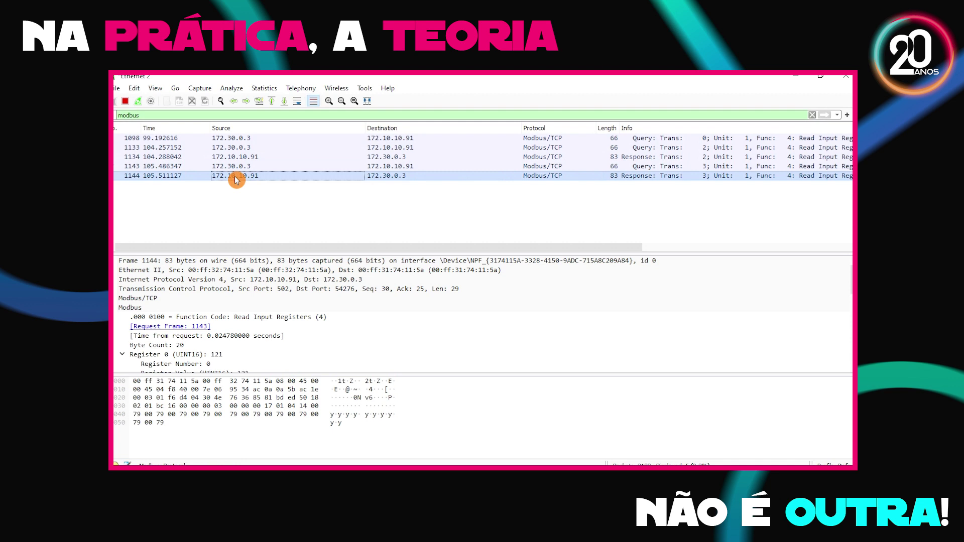
{"action": "left_click", "coordinate": [119, 307]}
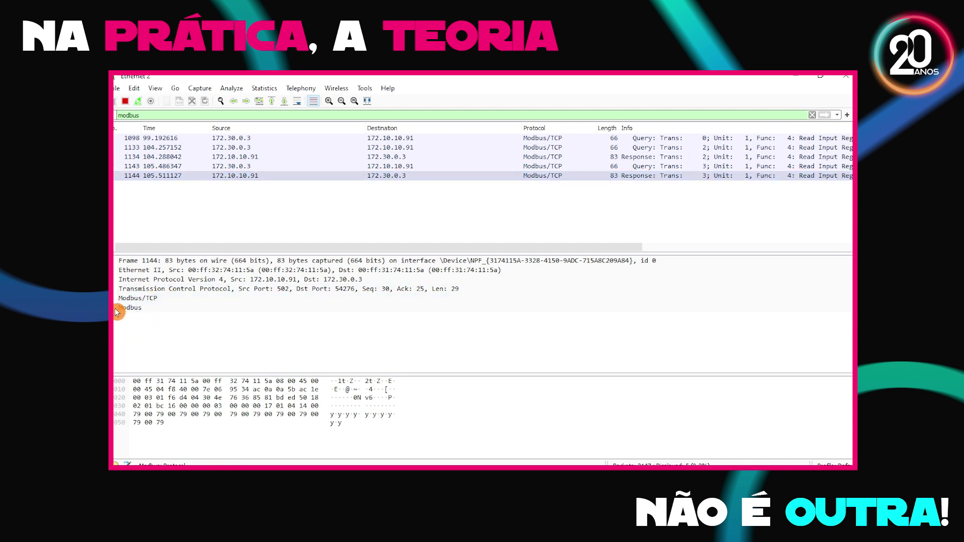
{"action": "left_click", "coordinate": [193, 271]}
{"action": "left_click", "coordinate": [203, 280]}
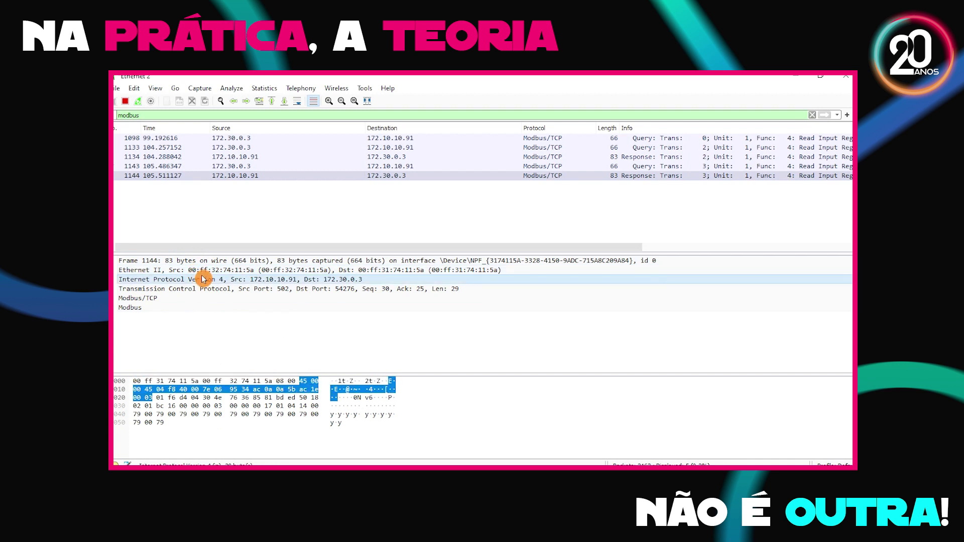
{"action": "left_click", "coordinate": [184, 291]}
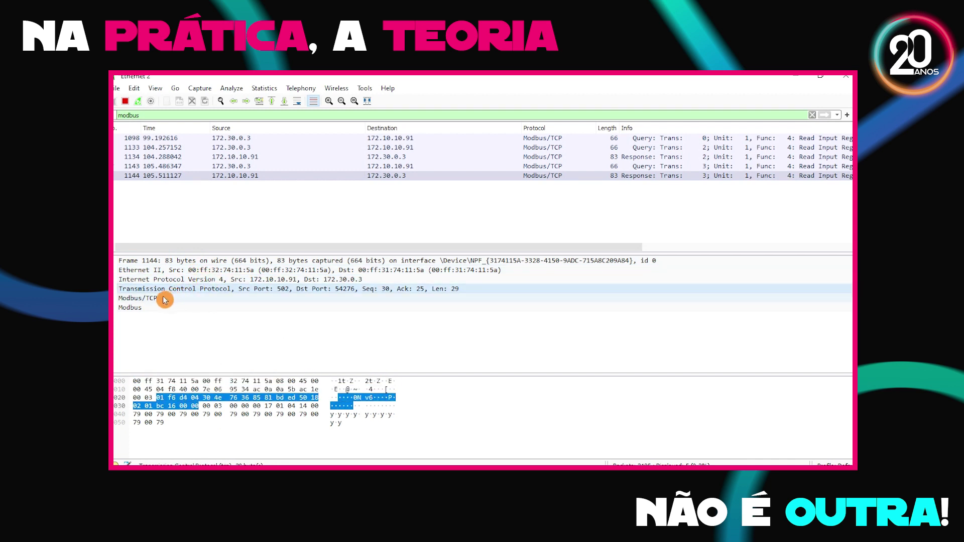
Expand the Modbus/TCP layer of frame 1144 and inspect the bytes of its transaction, protocol, length and unit identifier fields.
{"action": "left_click", "coordinate": [143, 299]}
{"action": "left_click", "coordinate": [119, 298]}
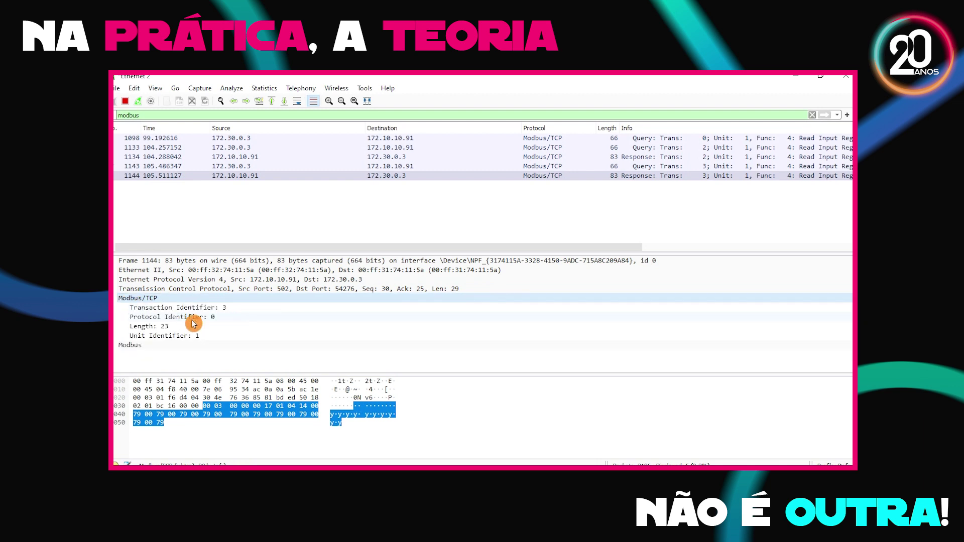
{"action": "left_click", "coordinate": [242, 308]}
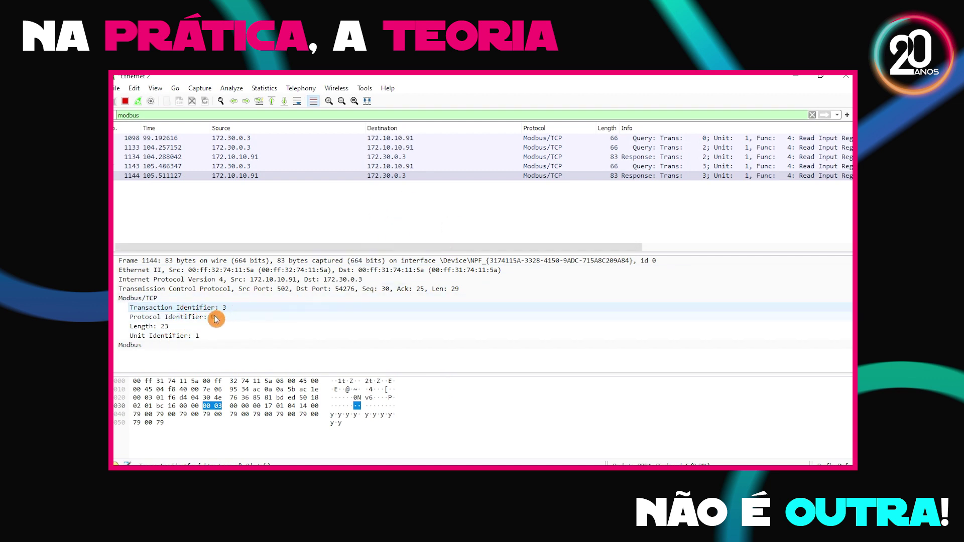
{"action": "left_click", "coordinate": [166, 317]}
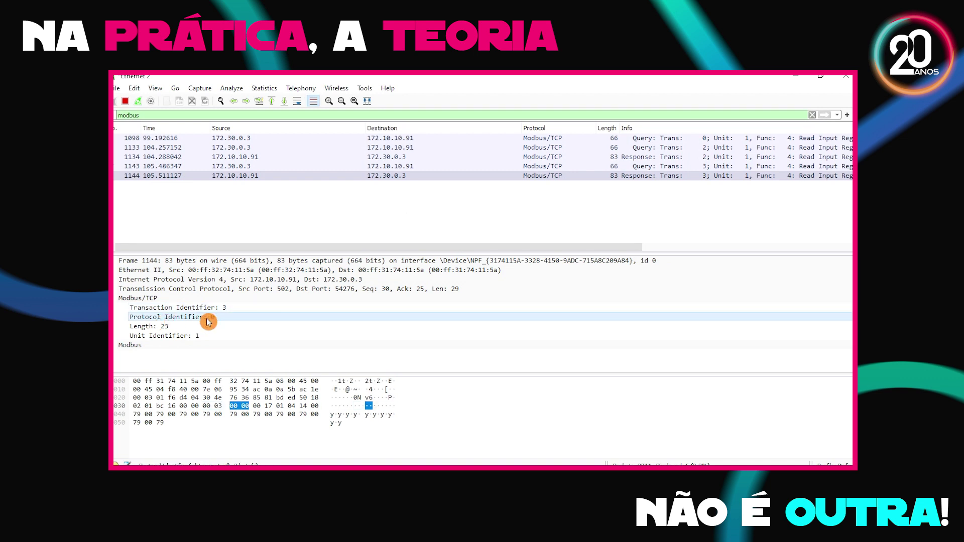
{"action": "left_click", "coordinate": [174, 327]}
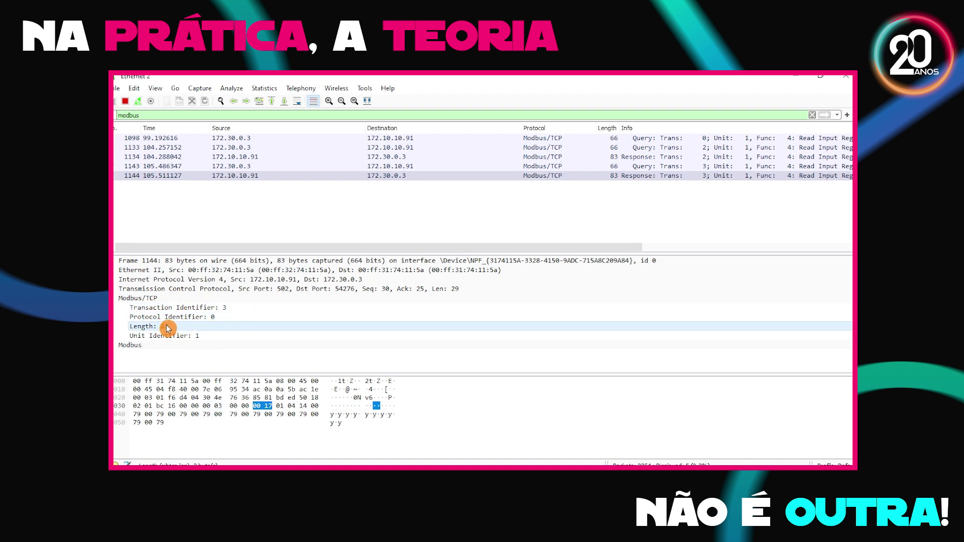
{"action": "left_click", "coordinate": [159, 337]}
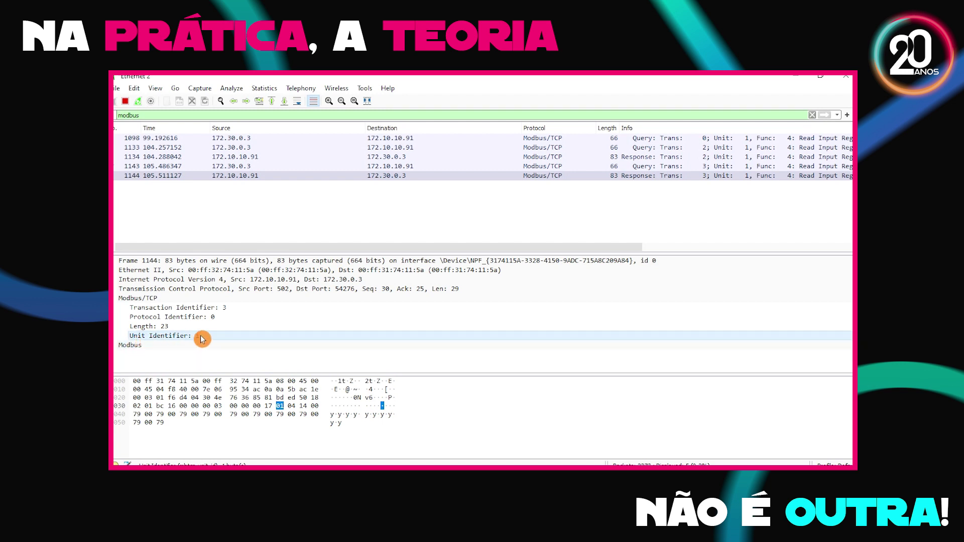
Expand the Modbus layer of response frame 1144 and inspect its function code and byte count in the hex dump.
{"action": "left_click", "coordinate": [125, 346]}
{"action": "scroll", "coordinate": [161, 346], "scroll_direction": "down", "scroll_amount": 3}
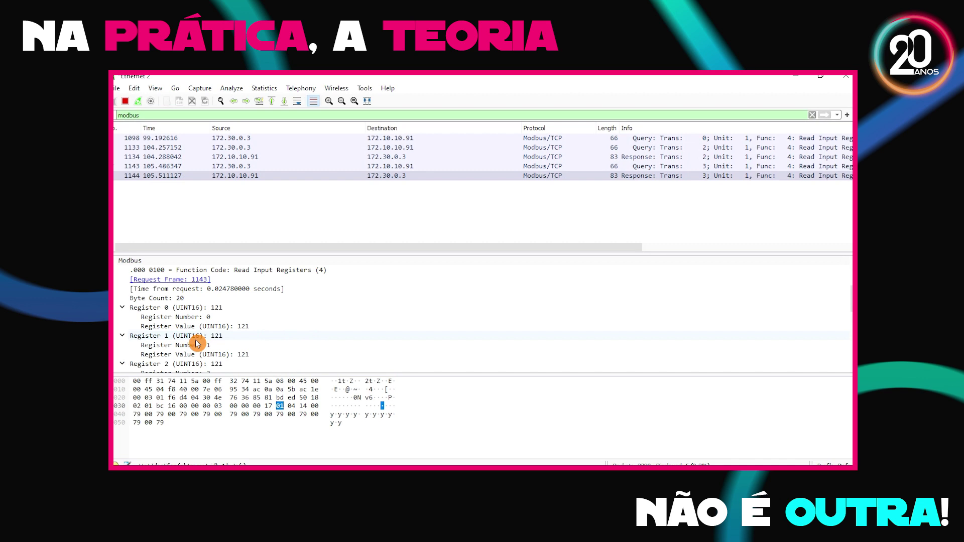
{"action": "left_click", "coordinate": [309, 271]}
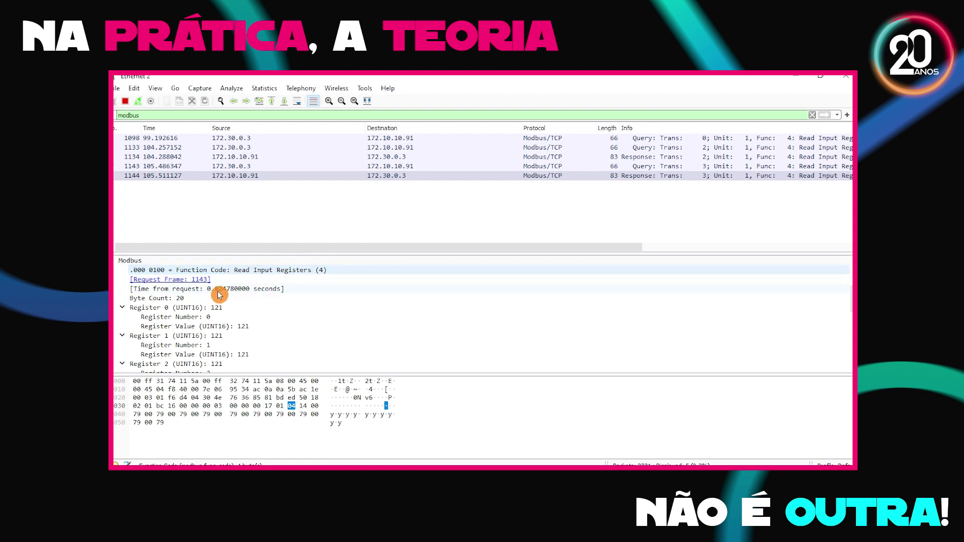
{"action": "left_click", "coordinate": [184, 301]}
Collapse the Register 0 to Register 9 entries in the Modbus layer of frame 1144.
{"action": "left_click", "coordinate": [123, 308]}
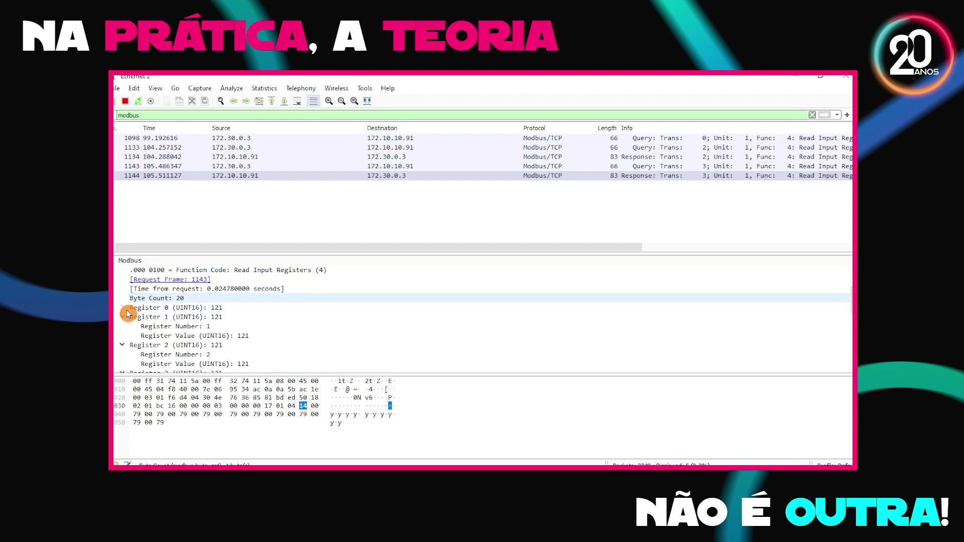
{"action": "left_click", "coordinate": [123, 317]}
{"action": "left_click", "coordinate": [122, 326]}
{"action": "left_click", "coordinate": [122, 335]}
{"action": "left_click", "coordinate": [122, 345]}
{"action": "left_click", "coordinate": [122, 355]}
{"action": "scroll", "coordinate": [120, 347], "scroll_direction": "down", "scroll_amount": 1}
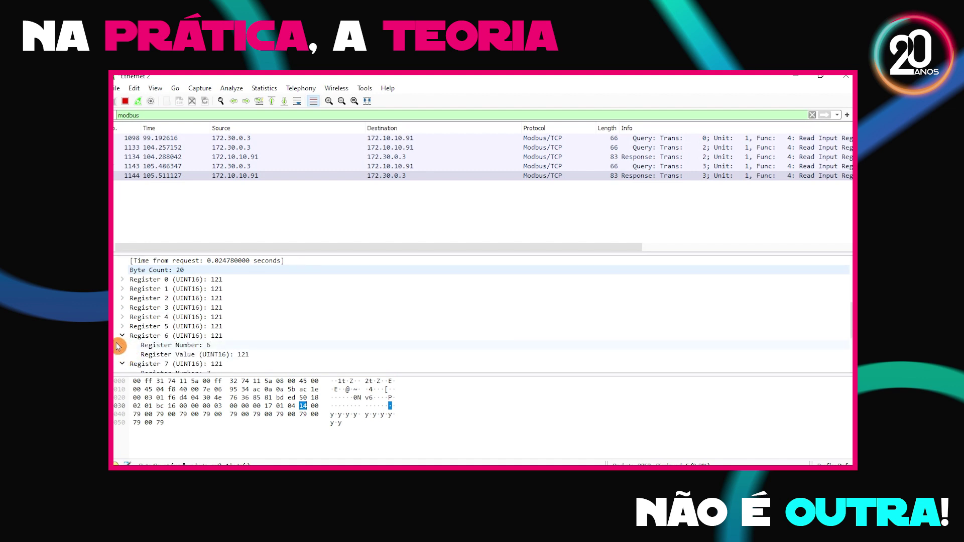
{"action": "left_click", "coordinate": [121, 337]}
{"action": "left_click", "coordinate": [122, 336]}
{"action": "left_click", "coordinate": [123, 345]}
{"action": "left_click", "coordinate": [122, 355]}
{"action": "scroll", "coordinate": [119, 354], "scroll_direction": "down", "scroll_amount": 1}
{"action": "left_click", "coordinate": [122, 345]}
Highlight the bytes of Register 0 in the hex dump and review the collapsed list of returned registers.
{"action": "scroll", "coordinate": [137, 321], "scroll_direction": "up", "scroll_amount": 1}
{"action": "left_click", "coordinate": [139, 309]}
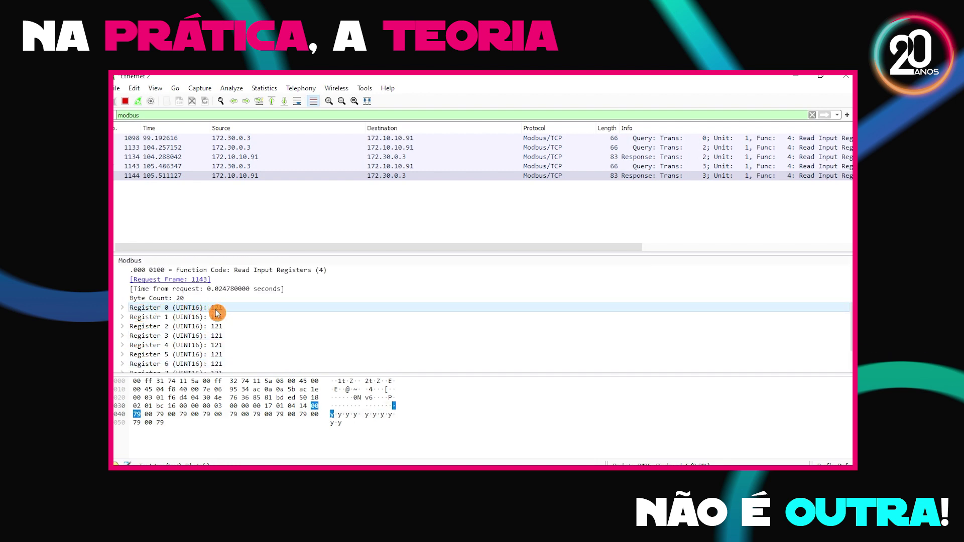
{"action": "scroll", "coordinate": [227, 327], "scroll_direction": "down", "scroll_amount": 1}
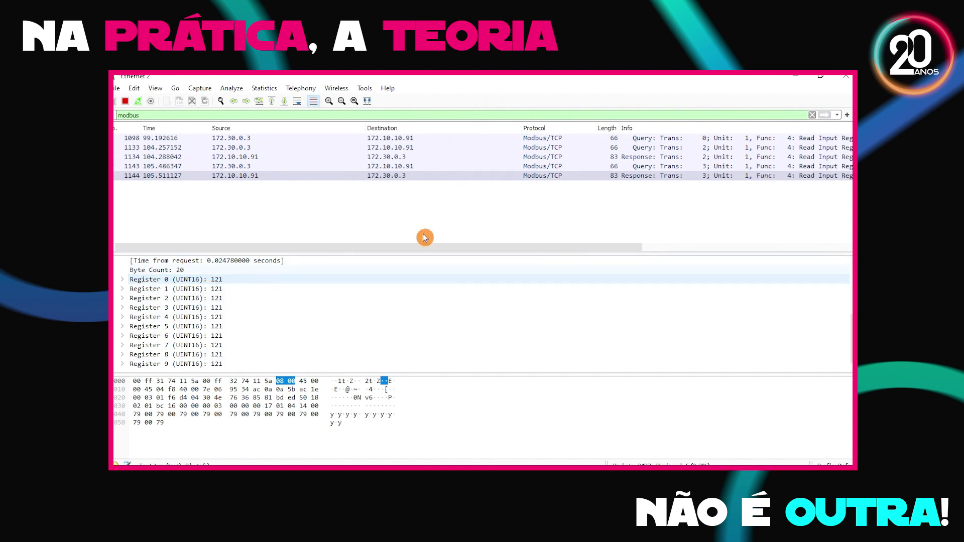
Switch to Modbus Poll and prepare a Write Single Register request for slave ID 1, address 3, with value 8.
{"action": "left_click", "coordinate": [796, 77]}
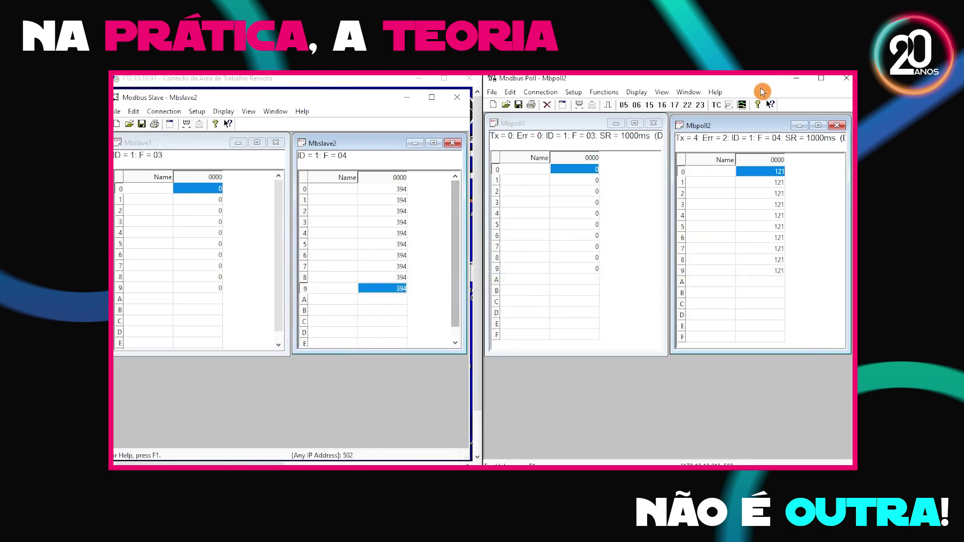
{"action": "left_click_drag", "start_coordinate": [730, 125], "coordinate": [730, 124]}
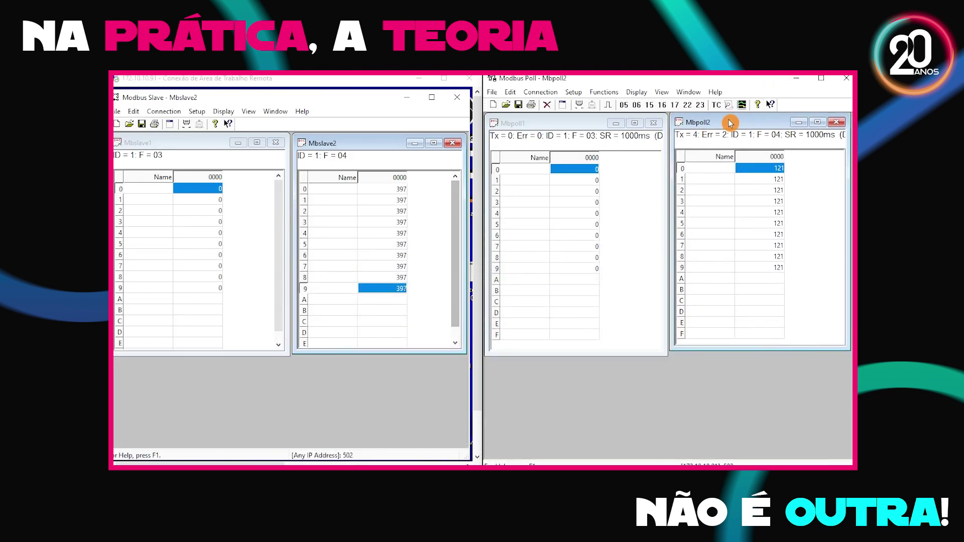
{"action": "left_click", "coordinate": [637, 111]}
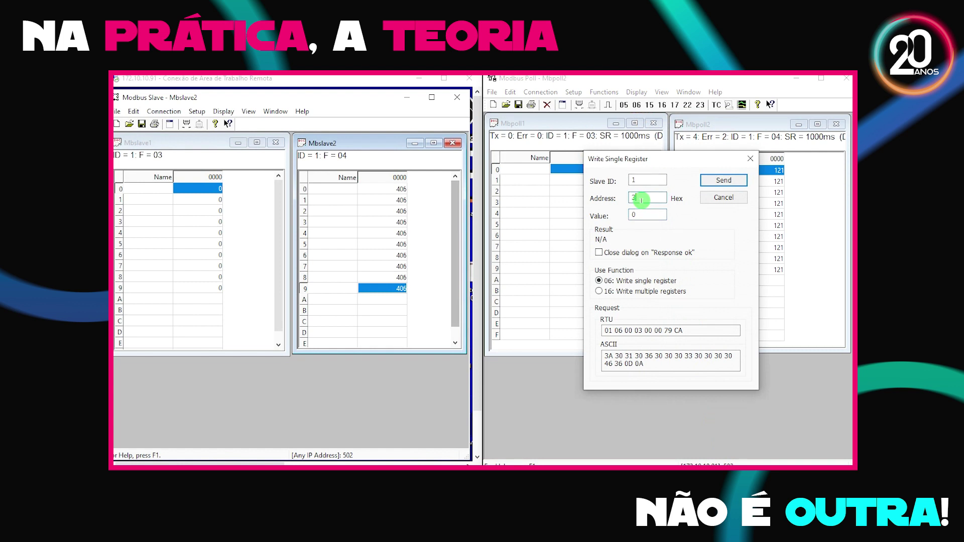
{"action": "key", "text": "Tab"}
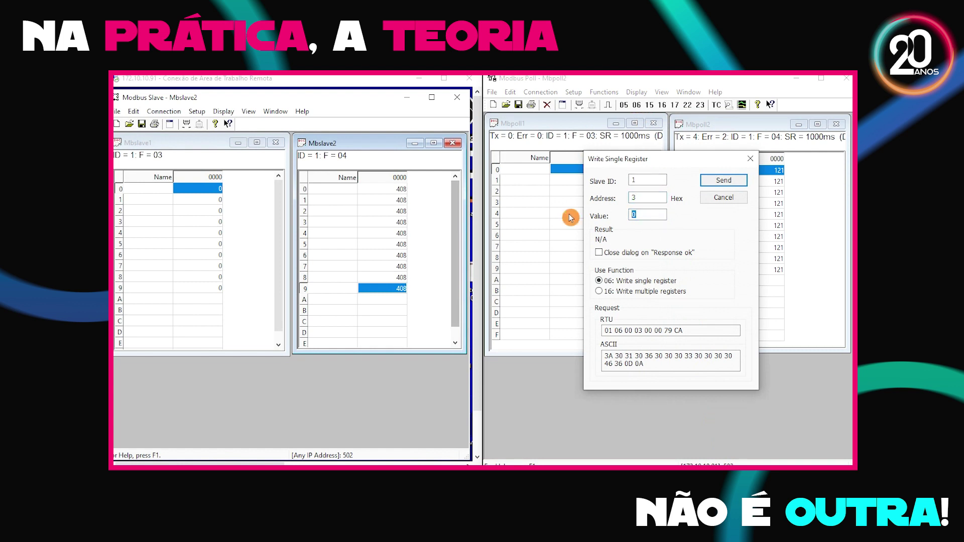
{"action": "type", "text": "8"}
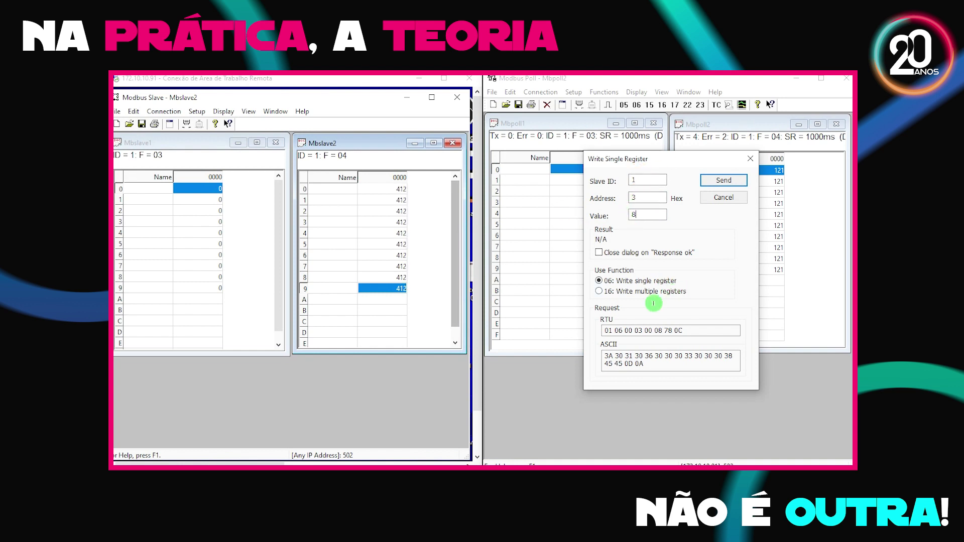
Select function 06: Write single register and send the write request, repeating it until the slave responds.
{"action": "left_click", "coordinate": [599, 291]}
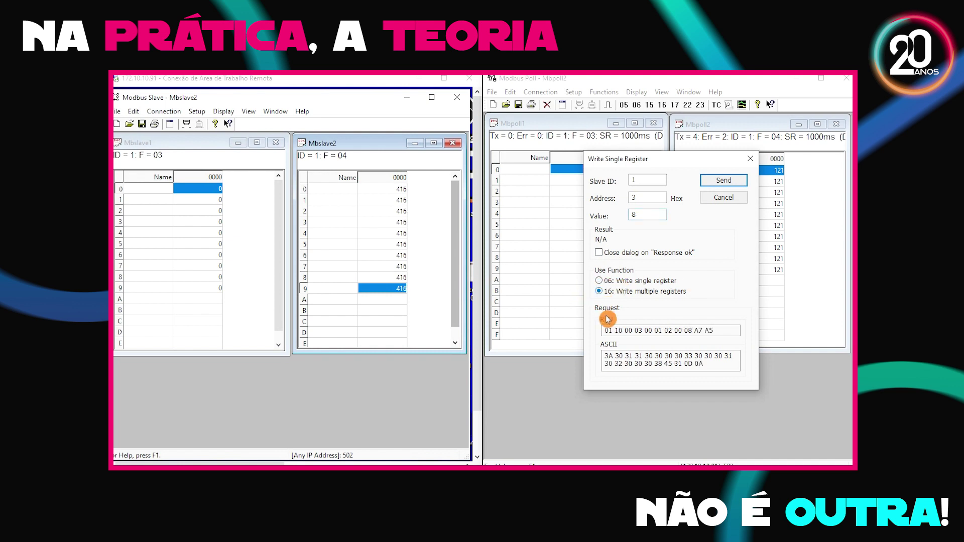
{"action": "left_click", "coordinate": [598, 287]}
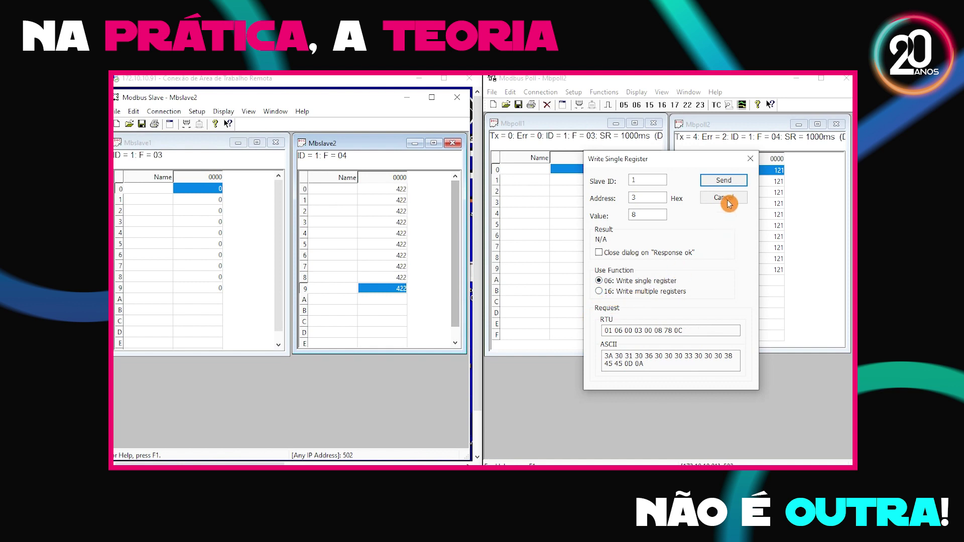
{"action": "left_click", "coordinate": [722, 182]}
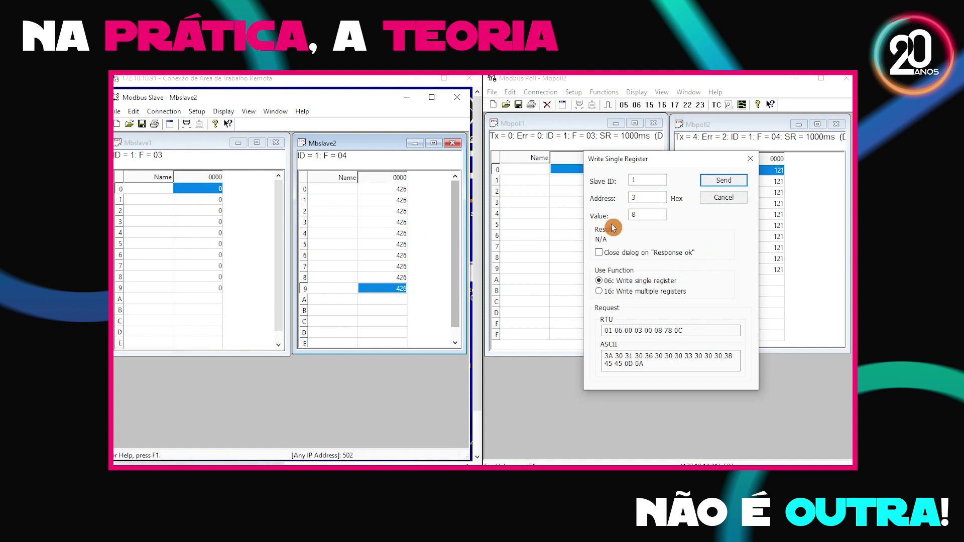
{"action": "left_click", "coordinate": [728, 181]}
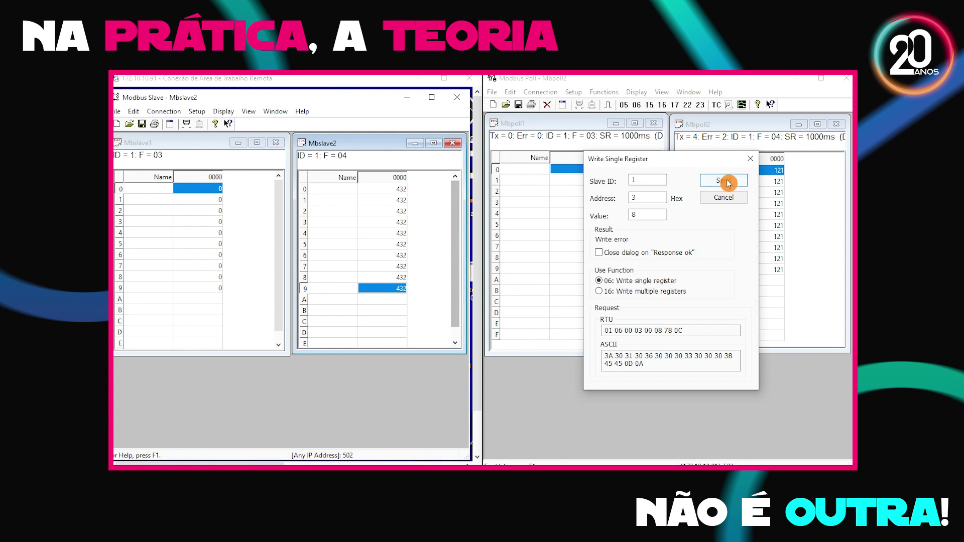
{"action": "left_click", "coordinate": [728, 182]}
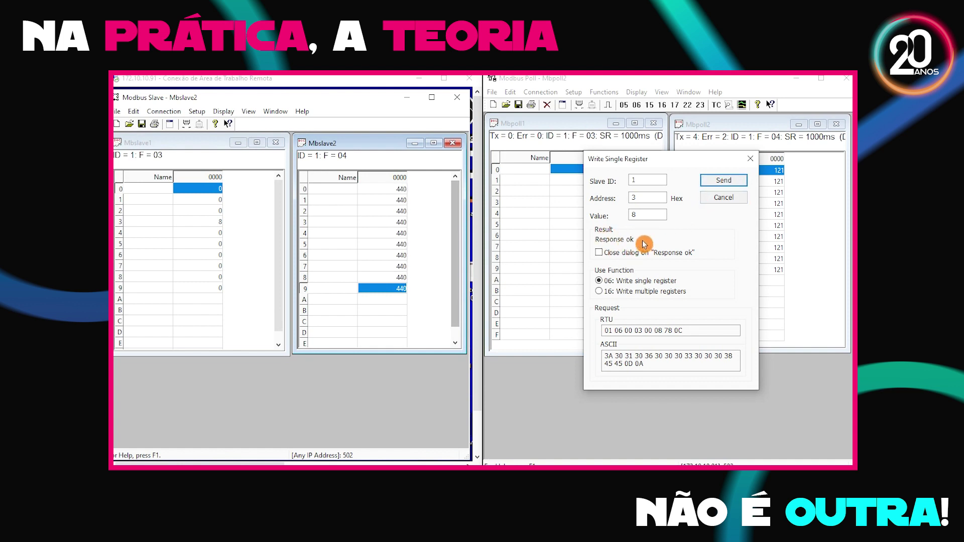
Write the value 9 to register address 3 and check register 3 in the Modbus Slave table.
{"action": "left_click_drag", "start_coordinate": [645, 215], "coordinate": [624, 215]}
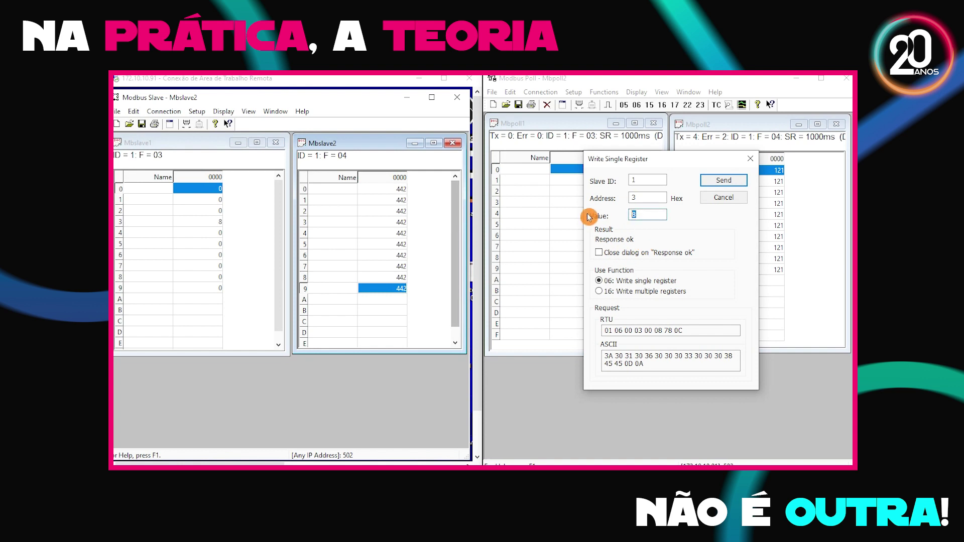
{"action": "type", "text": "9"}
{"action": "left_click", "coordinate": [722, 181]}
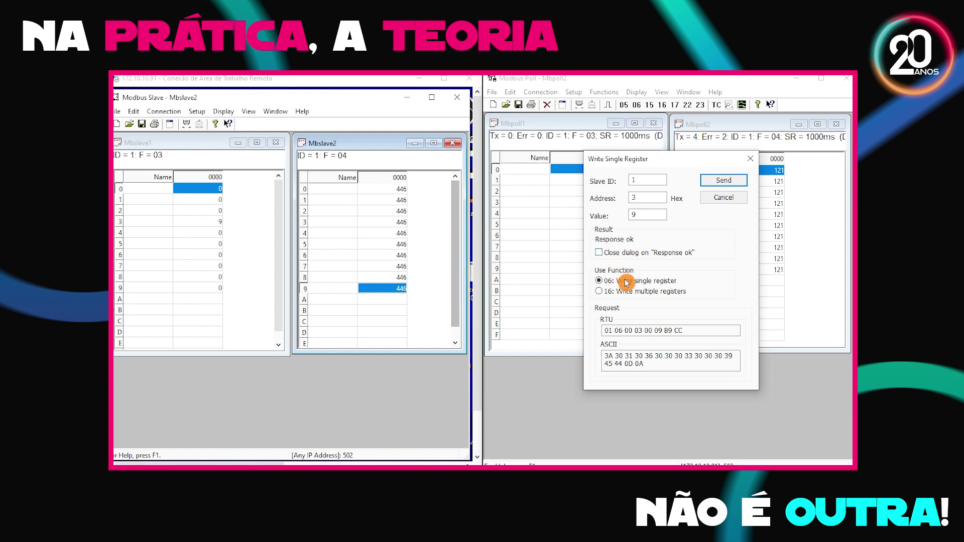
{"action": "left_click", "coordinate": [208, 221]}
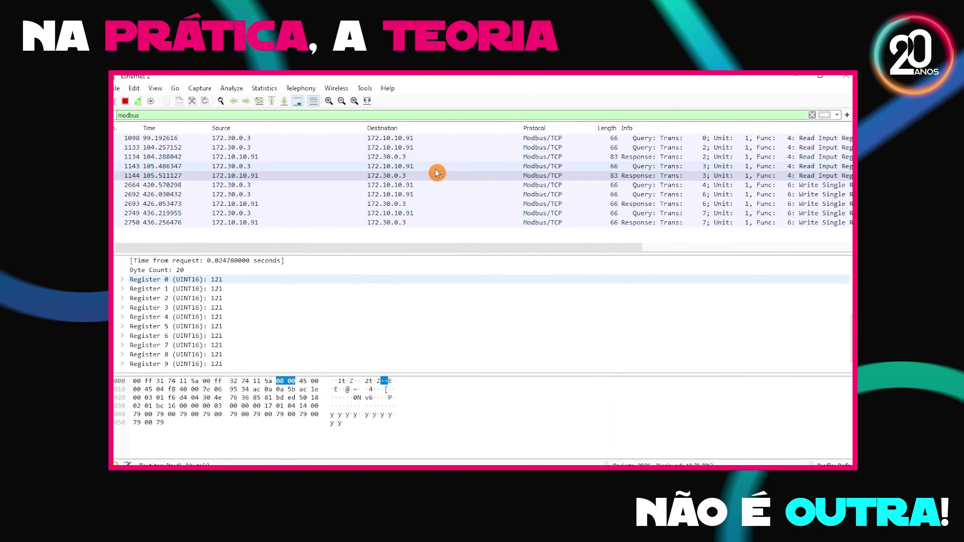
Switch to Wireshark and compare the captured Write Single Register frames 2664, 2692 and 2693, ending on query frame 2692.
{"action": "left_click", "coordinate": [497, 177]}
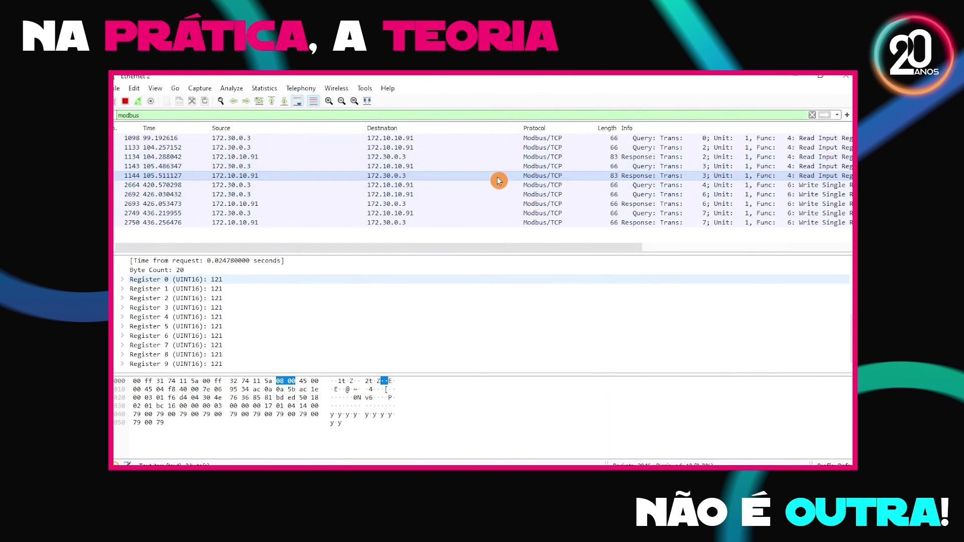
{"action": "left_click", "coordinate": [447, 187]}
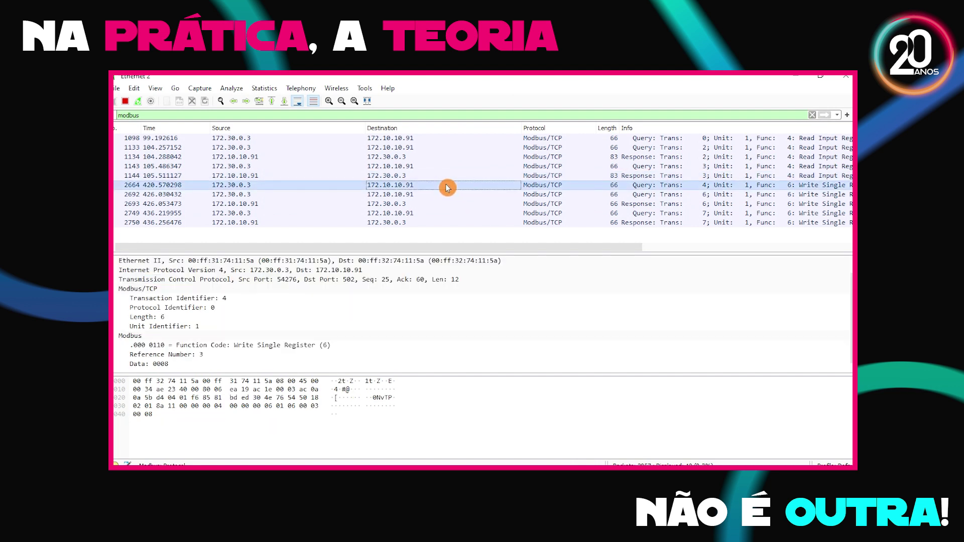
{"action": "left_click", "coordinate": [402, 197]}
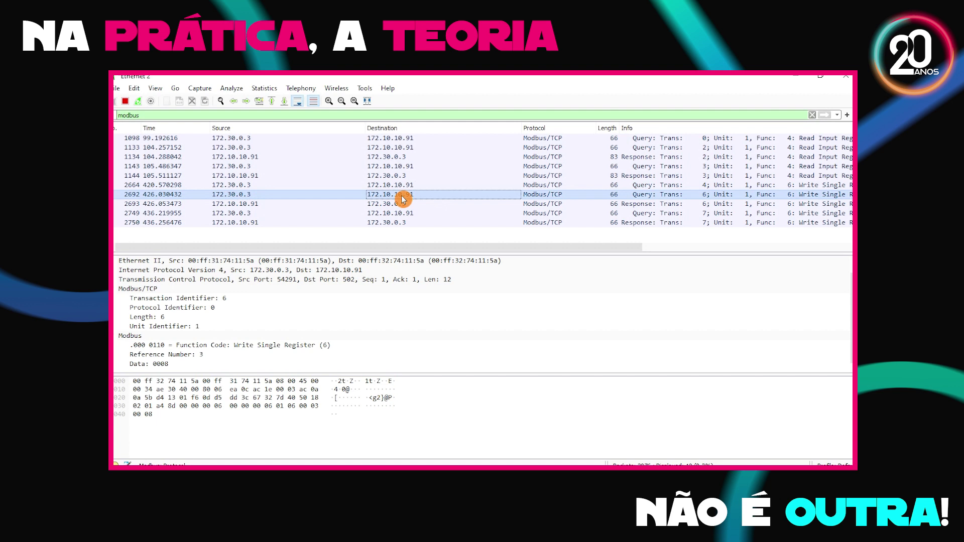
{"action": "left_click", "coordinate": [400, 203]}
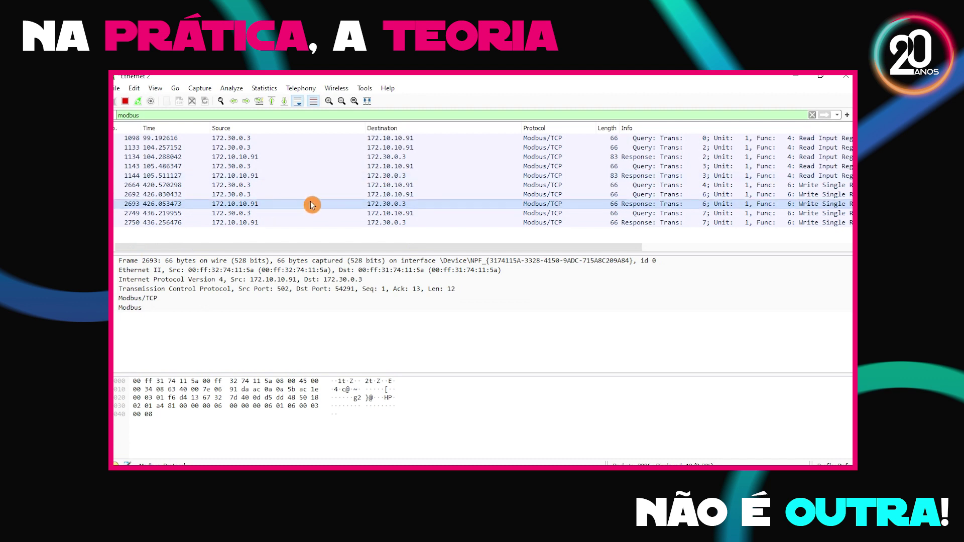
{"action": "left_click", "coordinate": [691, 204]}
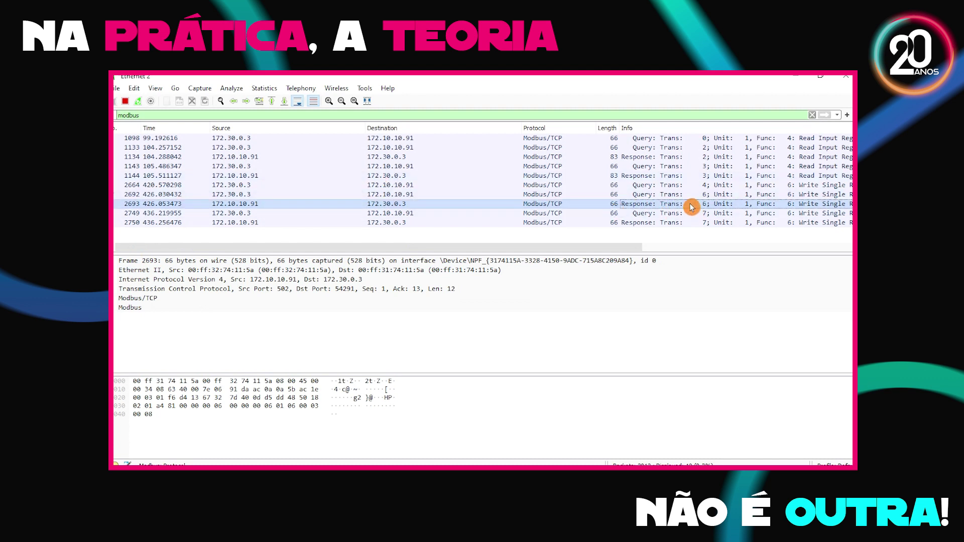
{"action": "left_click", "coordinate": [660, 196]}
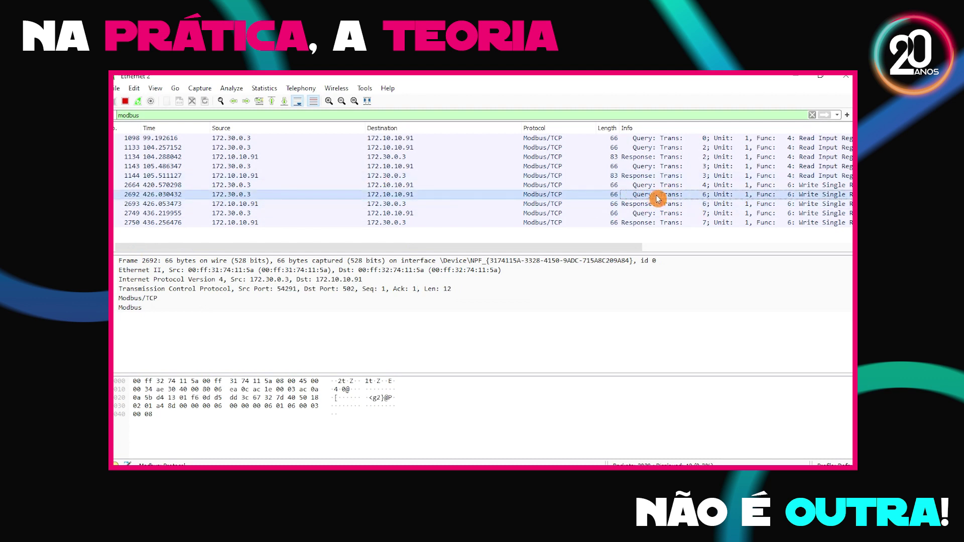
Expand the Modbus/TCP layer of query frame 2692, inspect its transaction and protocol identifier bytes, and collapse it again.
{"action": "left_click", "coordinate": [115, 298]}
{"action": "left_click", "coordinate": [244, 310]}
{"action": "left_click", "coordinate": [241, 317]}
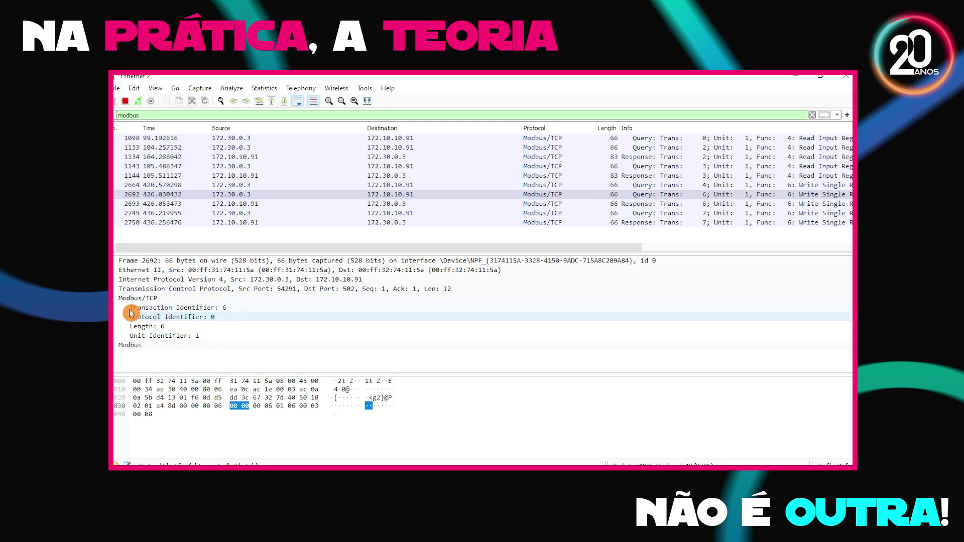
{"action": "left_click", "coordinate": [117, 299]}
Expand the Modbus layer of query frame 2692 and inspect the bytes of its function code, reference number and data.
{"action": "left_click", "coordinate": [115, 307]}
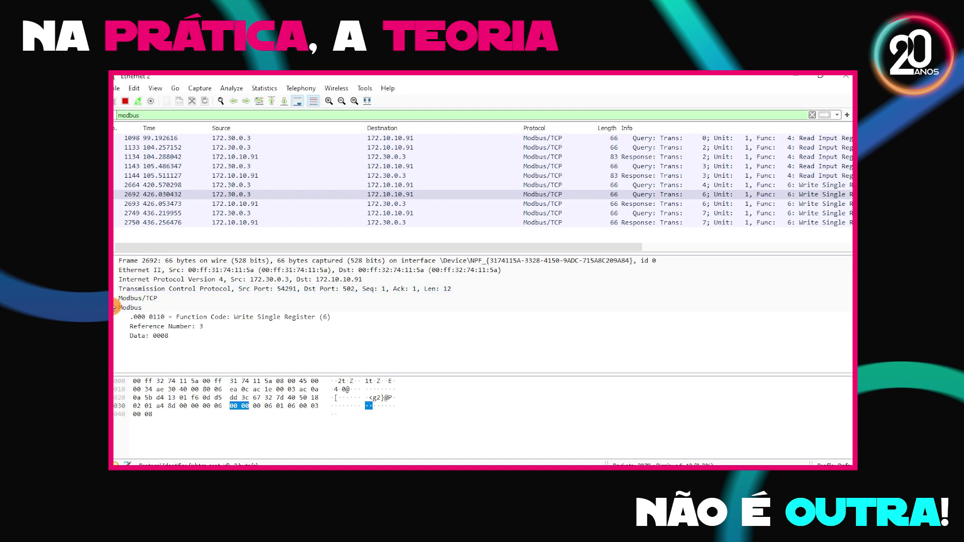
{"action": "left_click", "coordinate": [284, 317]}
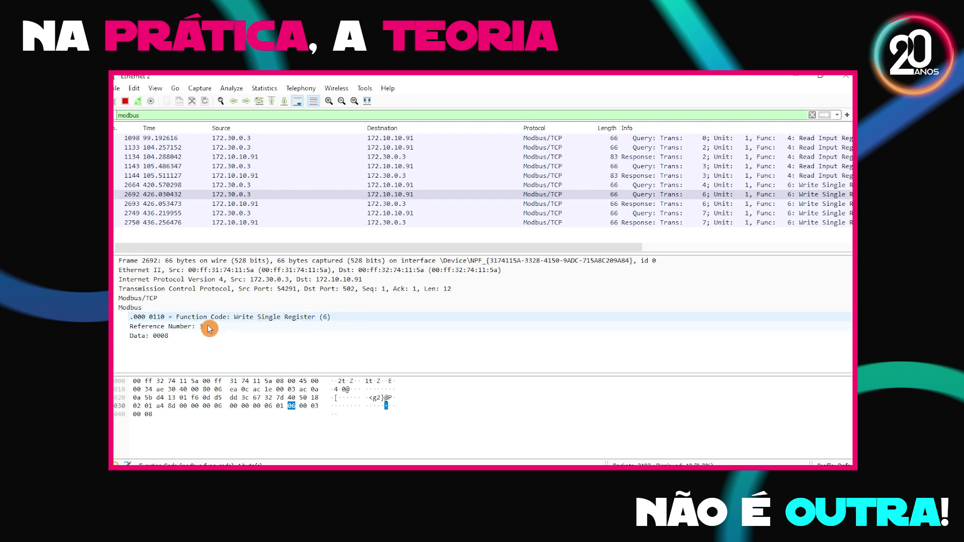
{"action": "left_click", "coordinate": [234, 329]}
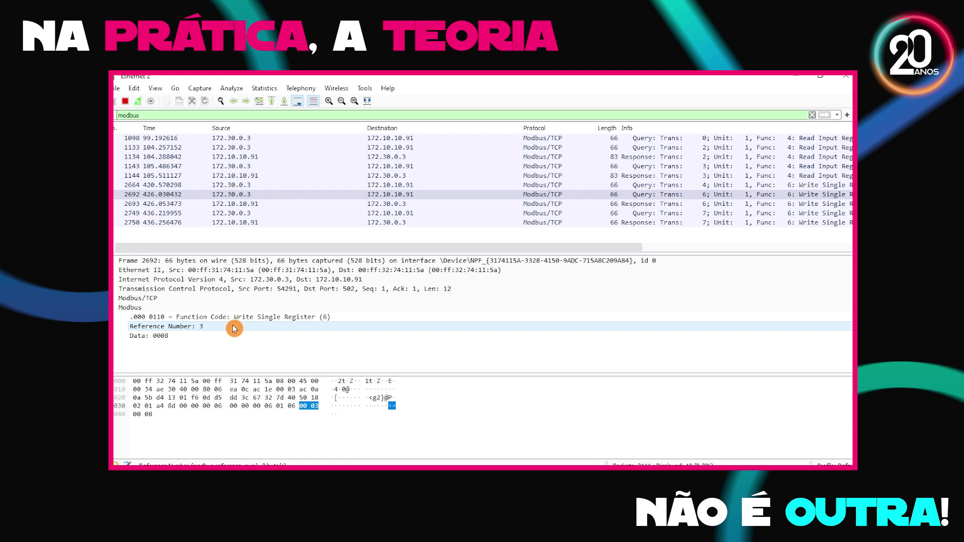
{"action": "left_click", "coordinate": [224, 337]}
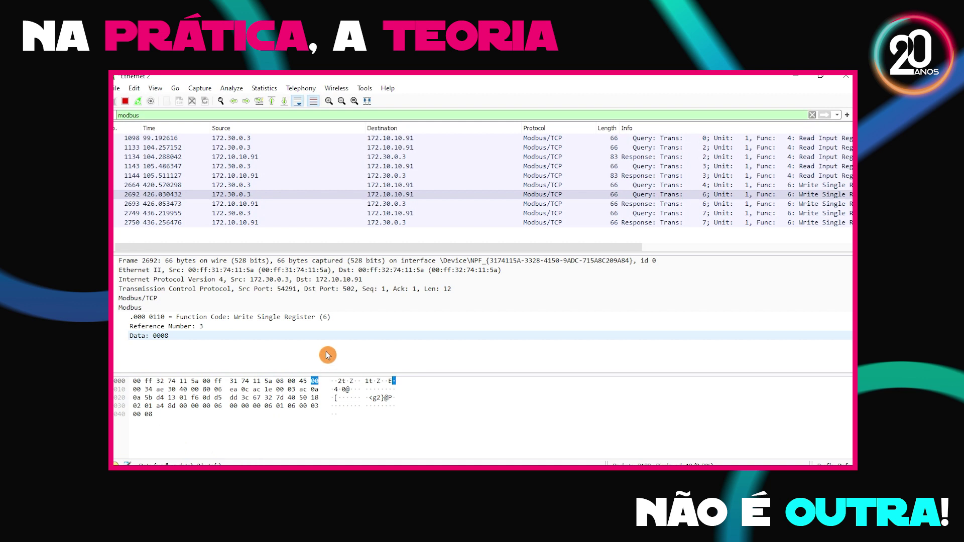
{"action": "left_click", "coordinate": [162, 318]}
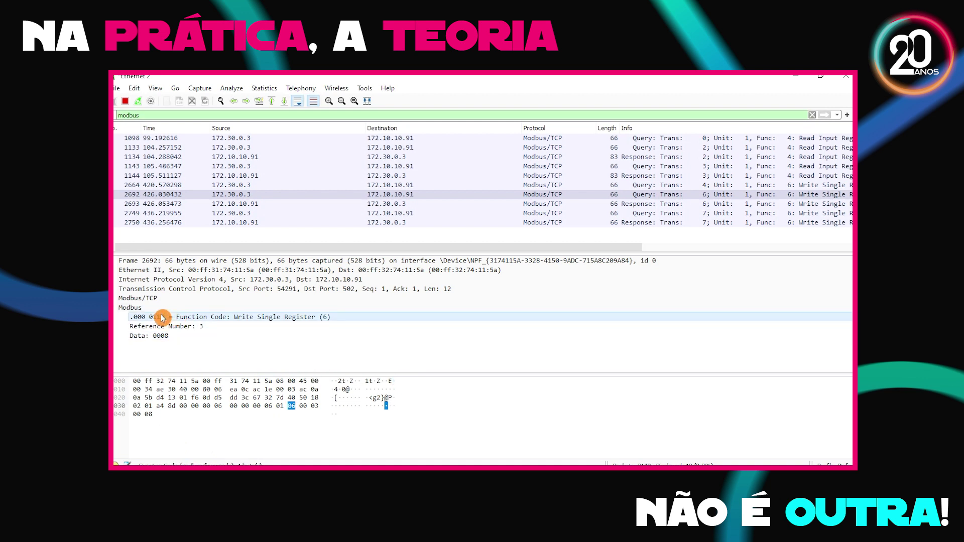
{"action": "left_click", "coordinate": [168, 327]}
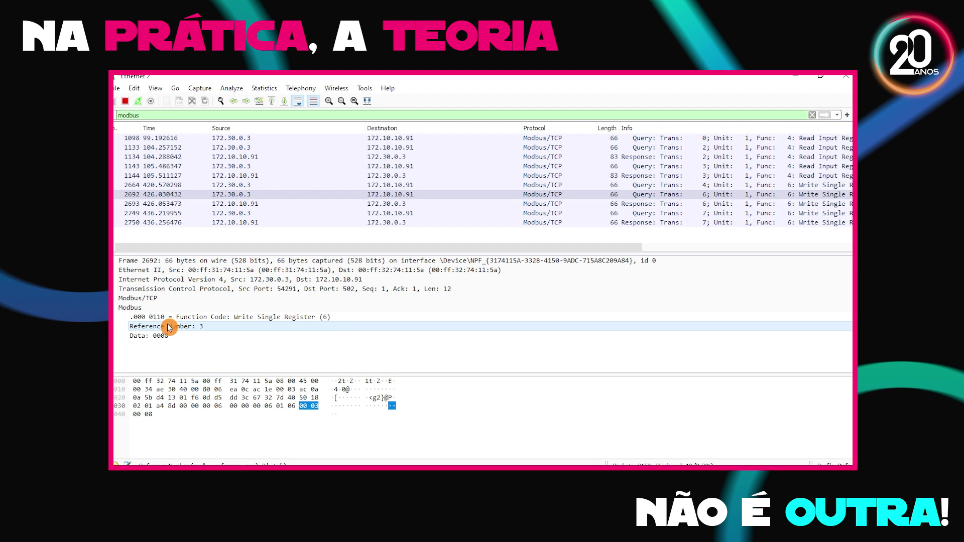
{"action": "left_click", "coordinate": [169, 335]}
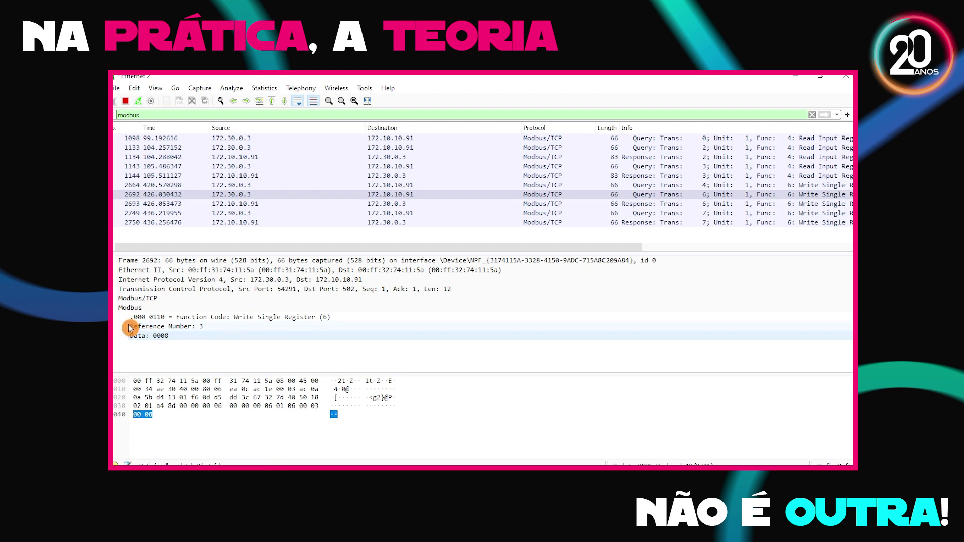
{"action": "left_click", "coordinate": [115, 308]}
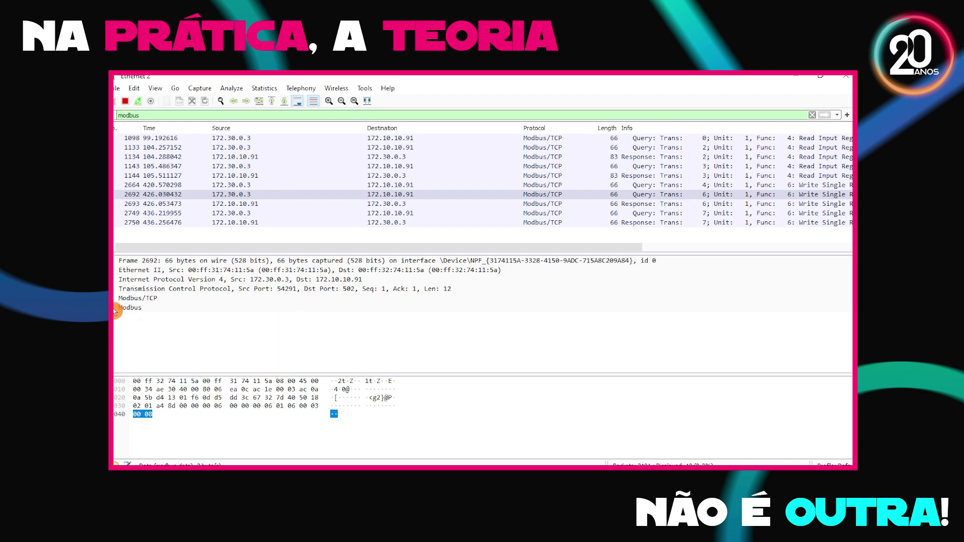
Select response frame 2693 and review the fields and bytes of its Modbus/TCP layer, then collapse the layer.
{"action": "left_click", "coordinate": [221, 195]}
{"action": "left_click", "coordinate": [407, 204]}
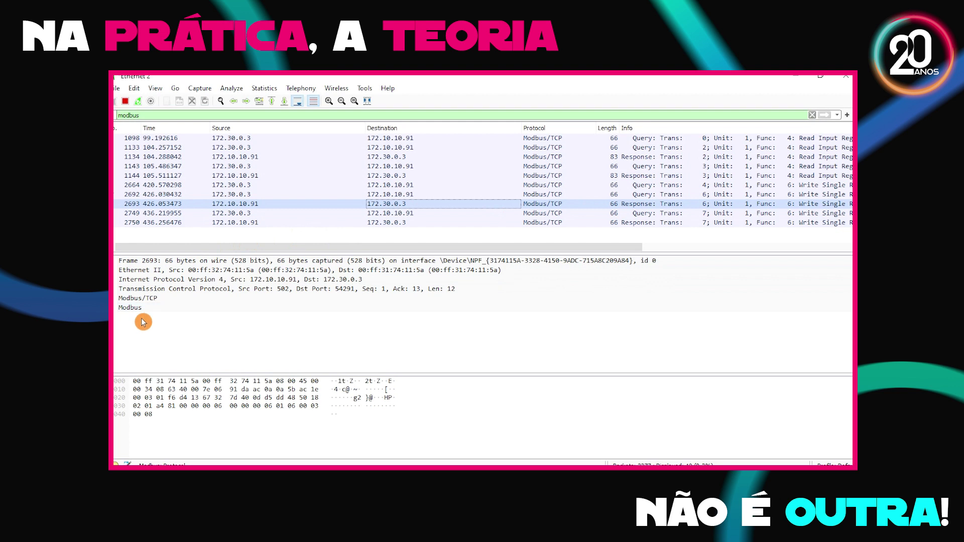
{"action": "left_click", "coordinate": [116, 300]}
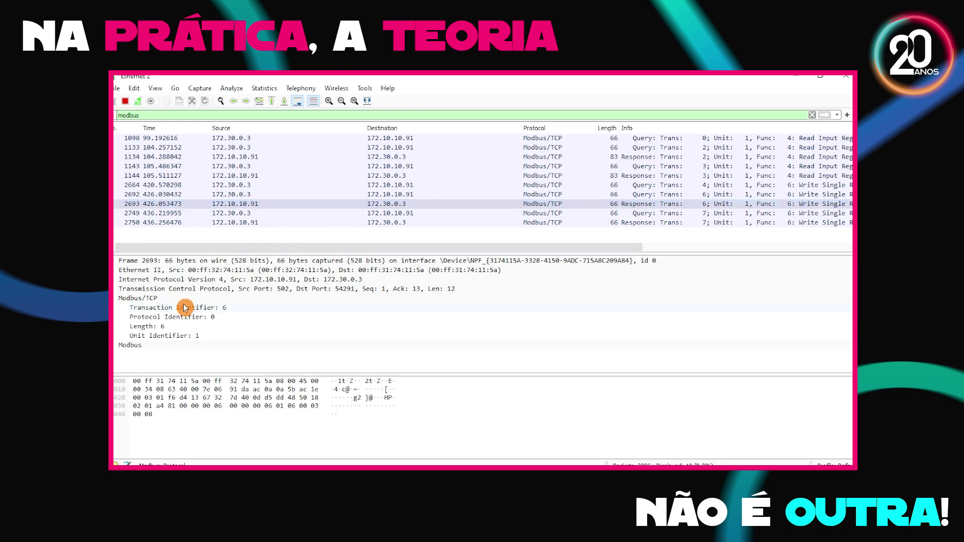
{"action": "left_click", "coordinate": [117, 301]}
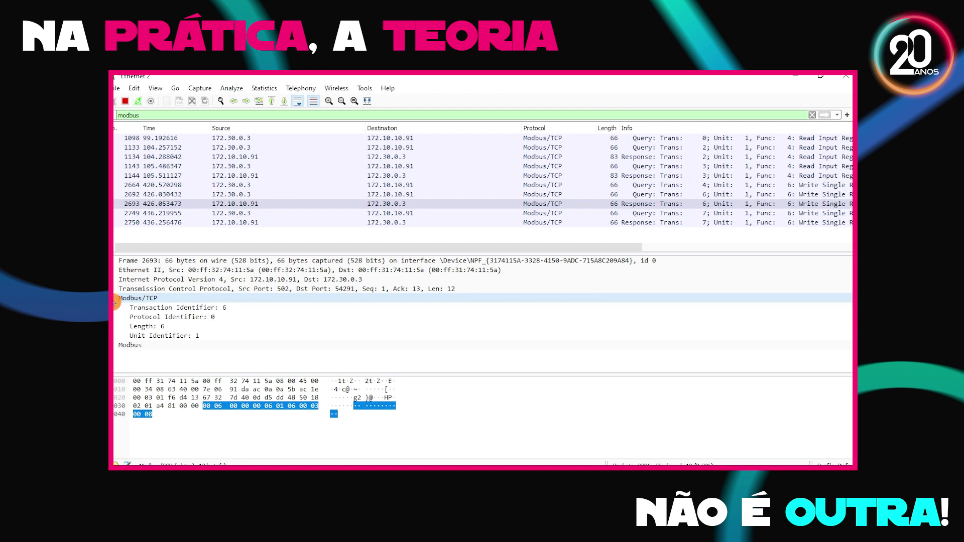
{"action": "left_click", "coordinate": [116, 301]}
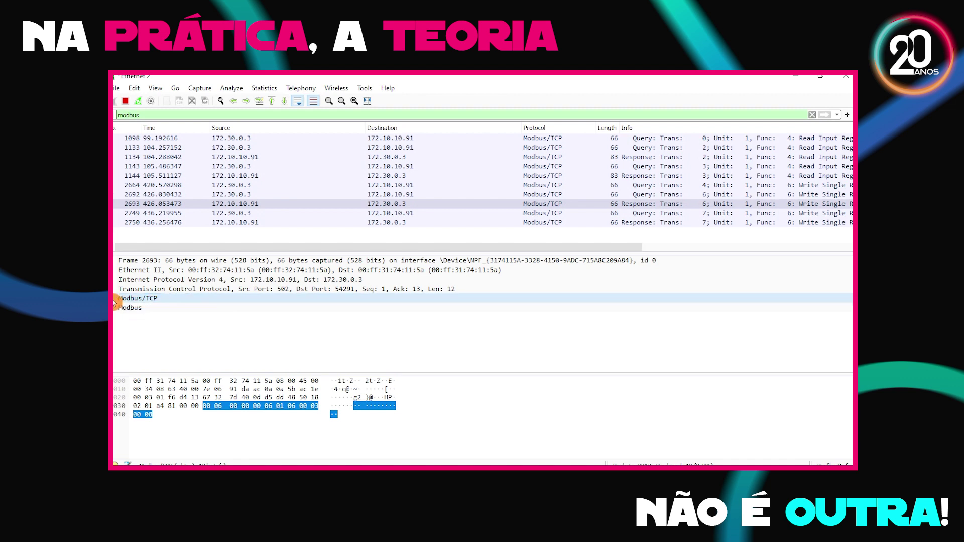
Expand the Modbus layer of response frame 2693 and inspect its function code and data bytes in the hex dump.
{"action": "left_click", "coordinate": [115, 310]}
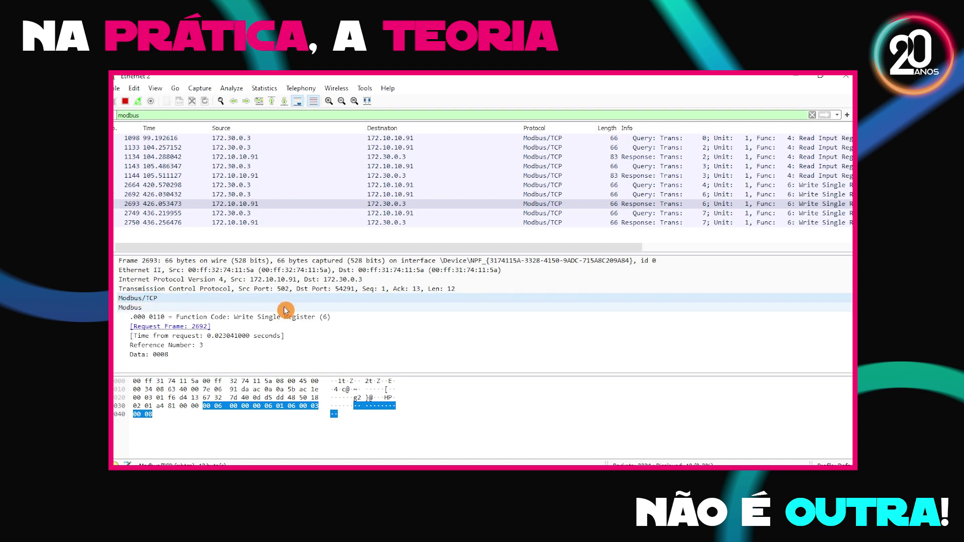
{"action": "left_click", "coordinate": [257, 317]}
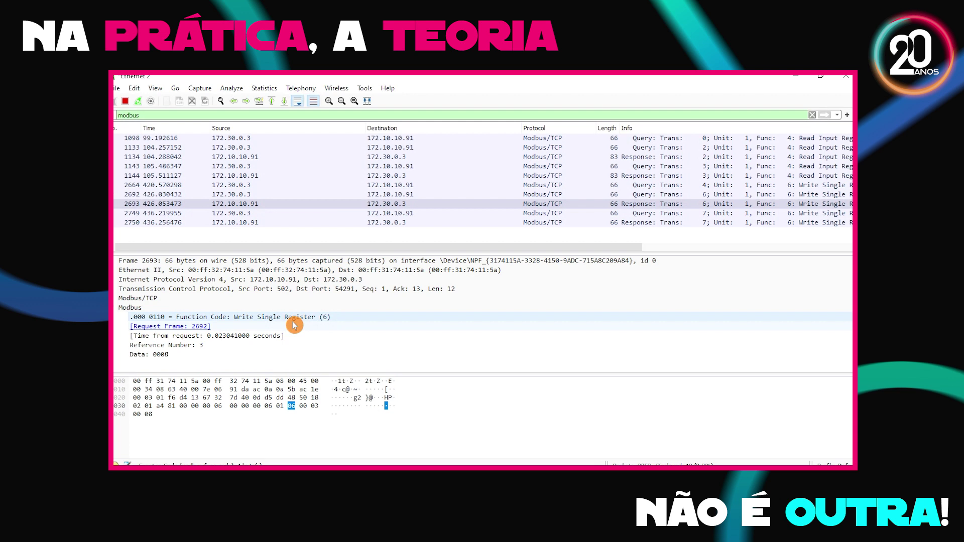
{"action": "left_click", "coordinate": [196, 355]}
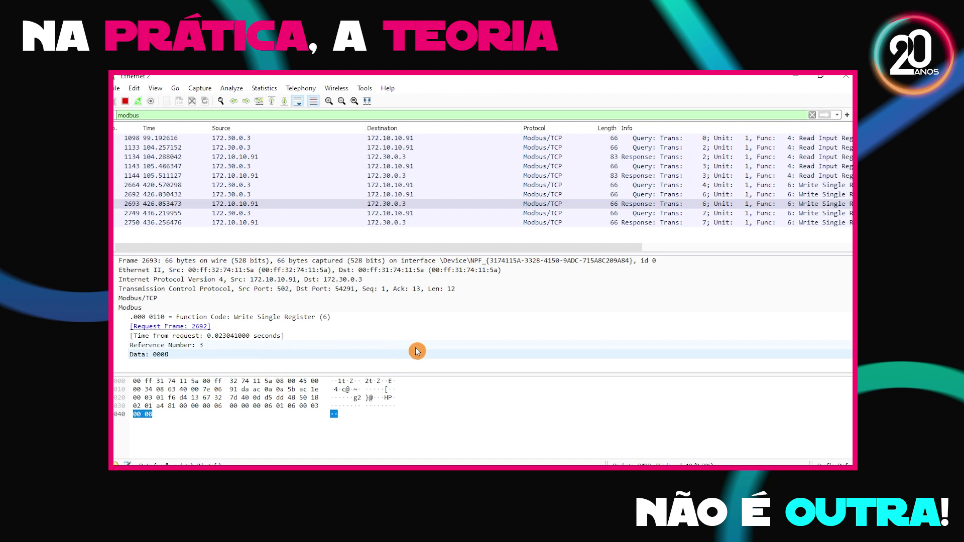
Switch to Modbus Poll, close the Write Single Register dialog and maximize the Mbpoll2 window.
{"action": "left_click", "coordinate": [794, 80]}
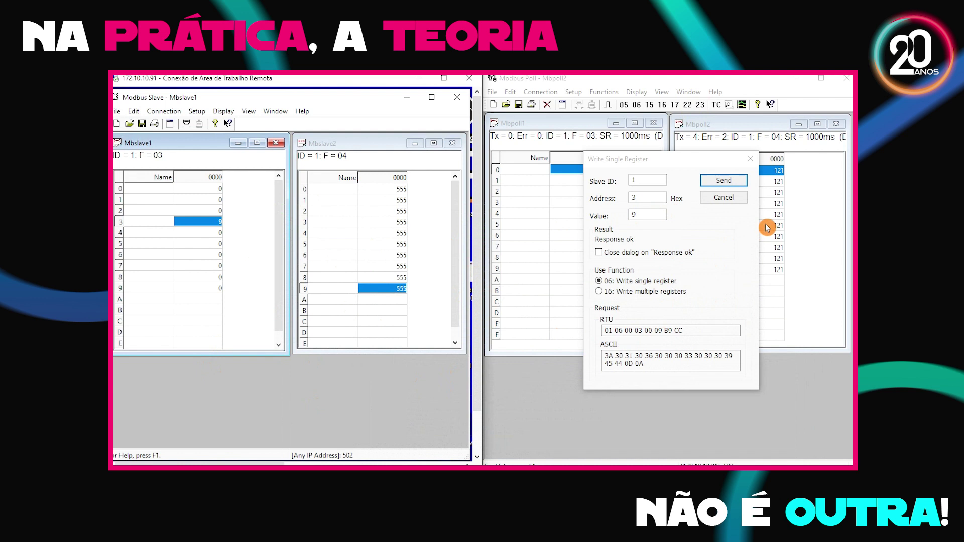
{"action": "left_click", "coordinate": [734, 202]}
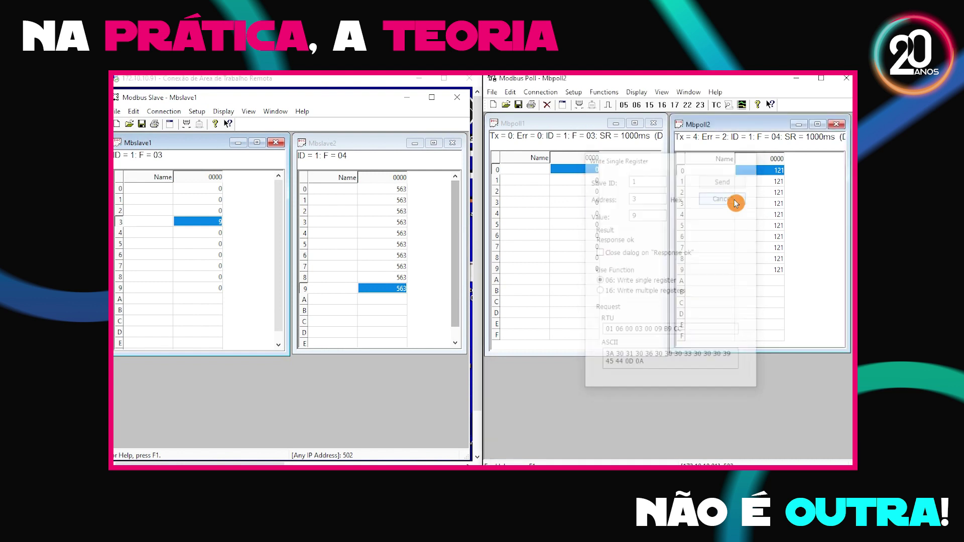
{"action": "left_click", "coordinate": [592, 147]}
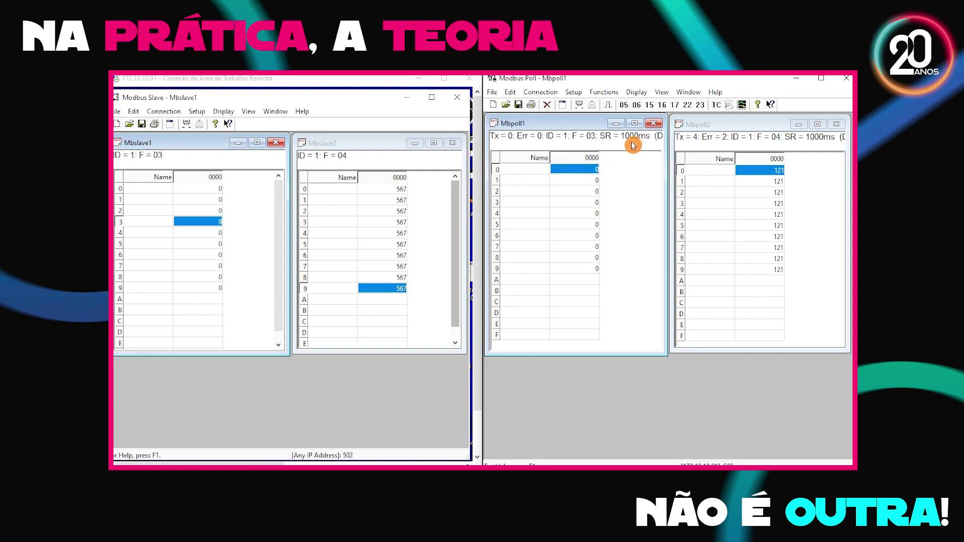
{"action": "left_click", "coordinate": [749, 149]}
{"action": "left_click", "coordinate": [818, 131]}
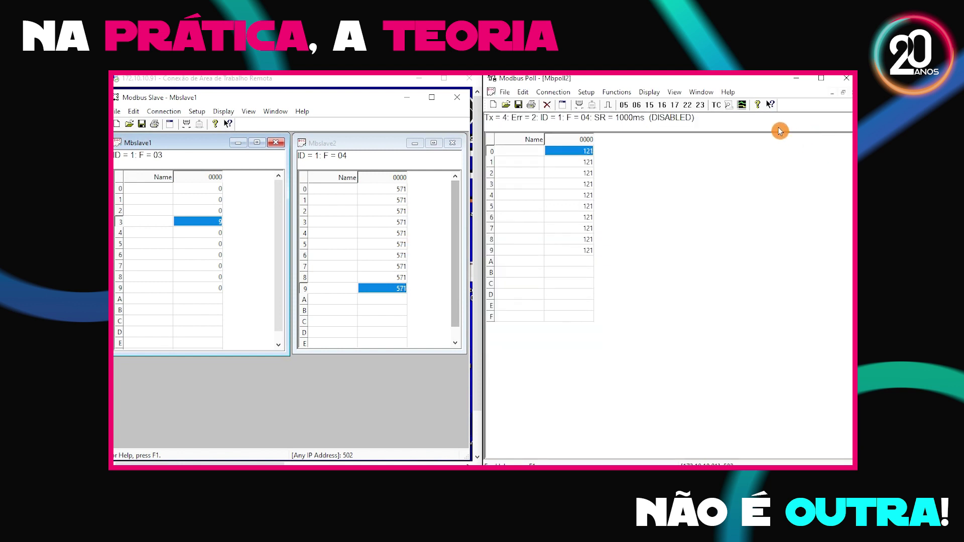
Re-enable polling of the input registers in Mbpoll2 by clearing Read/Write Disabled in its definition, and dismiss the Modbus Slave trial notice.
{"action": "right_click", "coordinate": [616, 126]}
{"action": "left_click", "coordinate": [653, 178]}
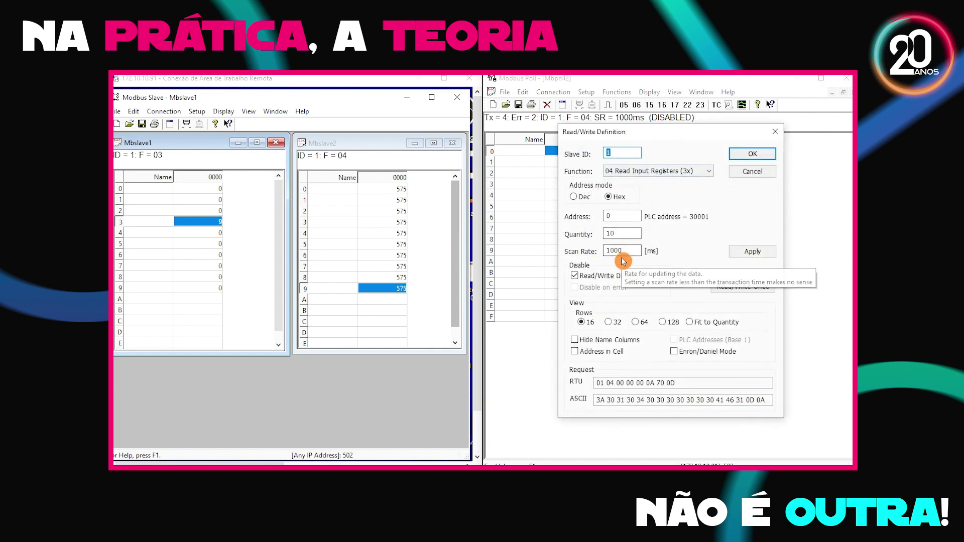
{"action": "left_click", "coordinate": [574, 276]}
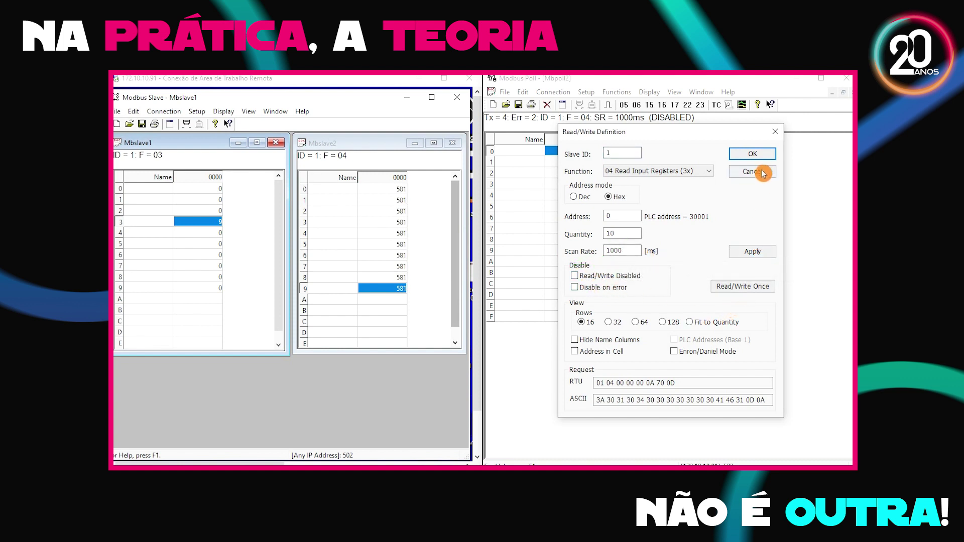
{"action": "left_click", "coordinate": [753, 156]}
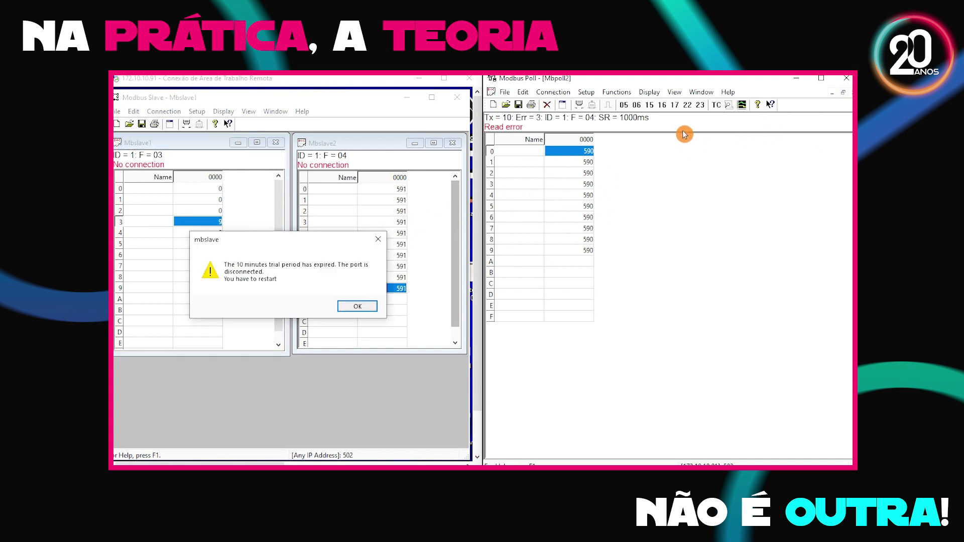
{"action": "left_click", "coordinate": [360, 309]}
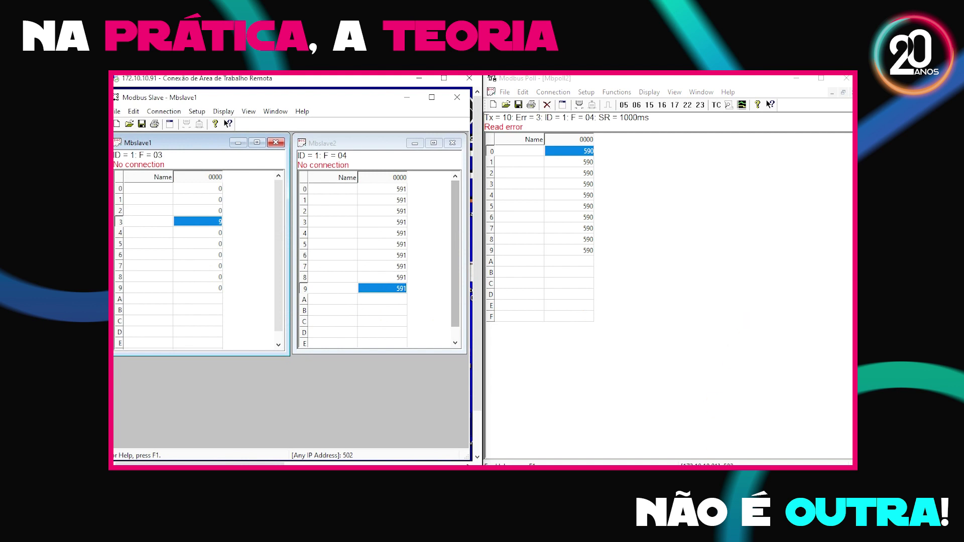
Switch to Wireshark and compare the Read Input Registers query and response frames 3793, 3794, 3800 and 3801.
{"action": "key", "text": "alt+Tab"}
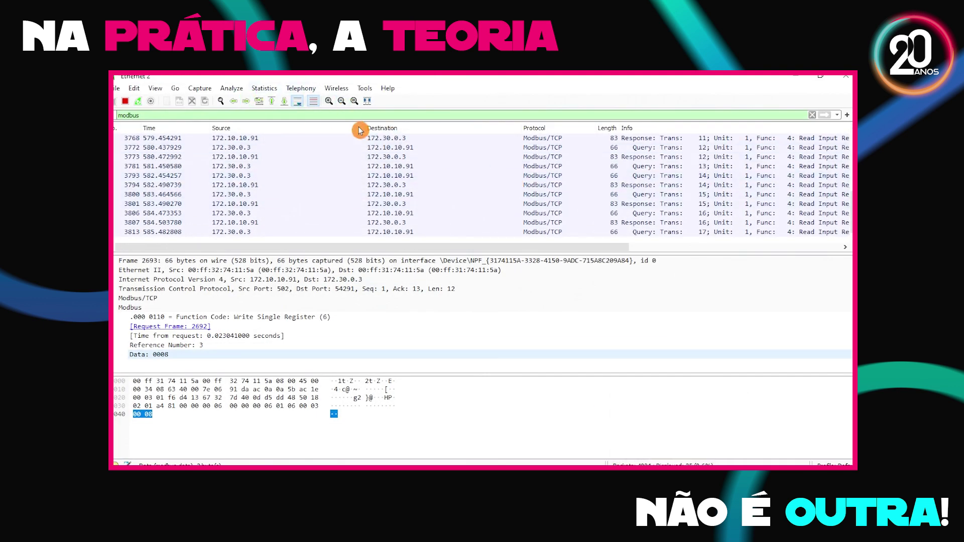
{"action": "left_click", "coordinate": [573, 184]}
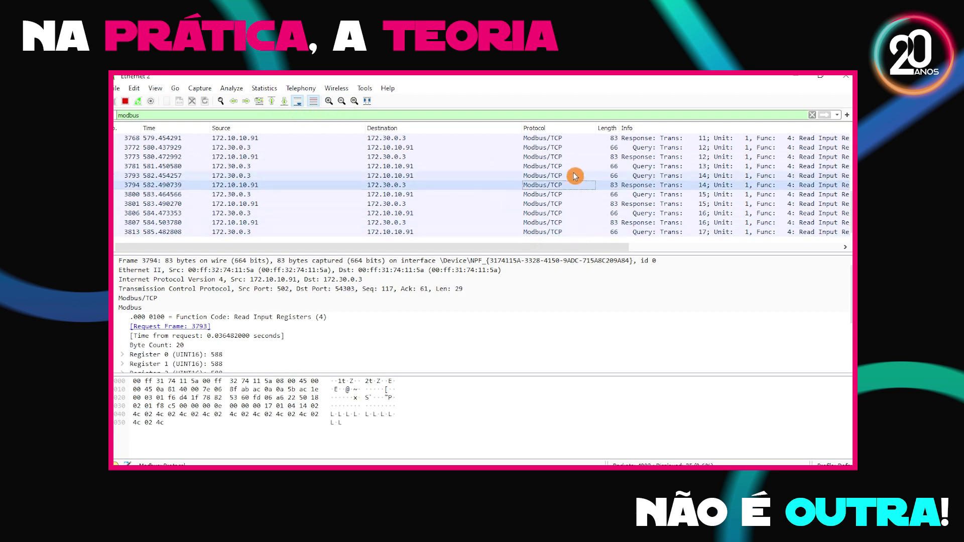
{"action": "left_click", "coordinate": [574, 176]}
{"action": "scroll", "coordinate": [571, 203], "scroll_direction": "up", "scroll_amount": 3}
{"action": "scroll", "coordinate": [572, 203], "scroll_direction": "down", "scroll_amount": 3}
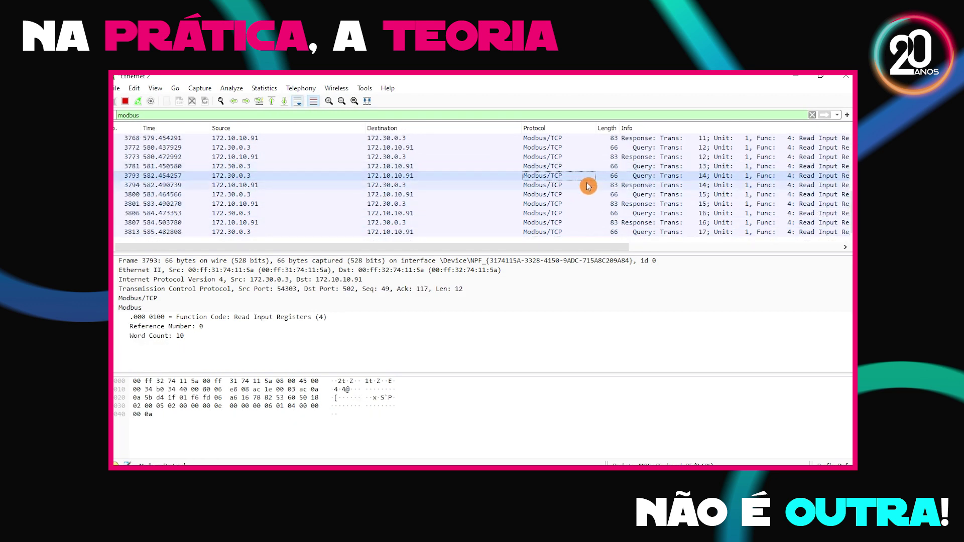
{"action": "left_click", "coordinate": [588, 185]}
{"action": "left_click", "coordinate": [588, 197]}
{"action": "left_click", "coordinate": [586, 207]}
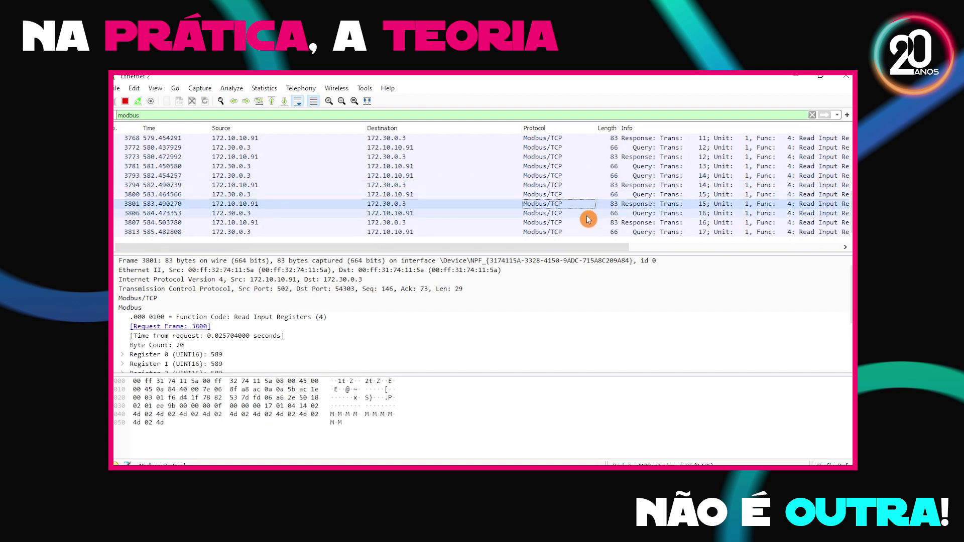
Inspect query frame 3806 and its response frame 3807, reviewing the register values returned in the response's Modbus layer.
{"action": "scroll", "coordinate": [308, 338], "scroll_direction": "down", "scroll_amount": 3}
{"action": "left_click", "coordinate": [605, 213]}
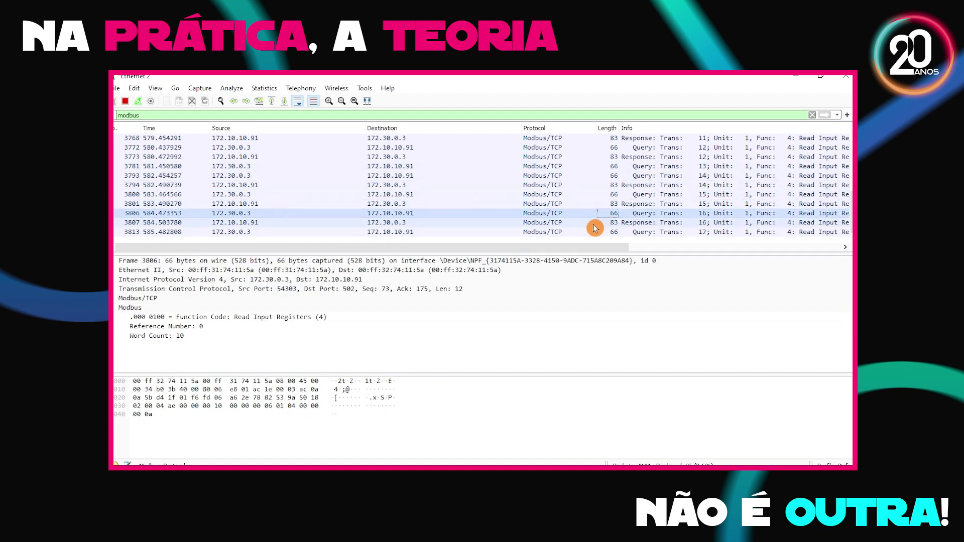
{"action": "left_click", "coordinate": [592, 223]}
{"action": "scroll", "coordinate": [297, 312], "scroll_direction": "down", "scroll_amount": 5}
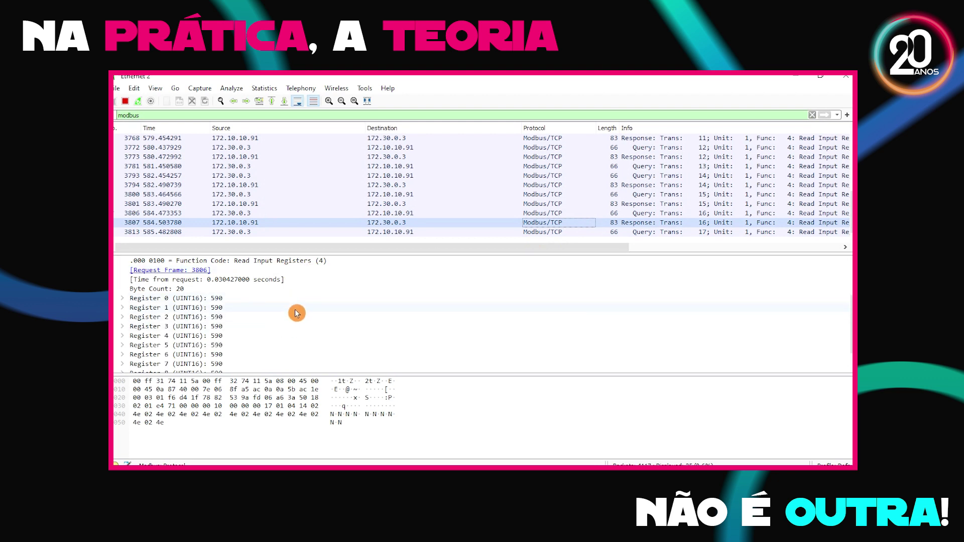